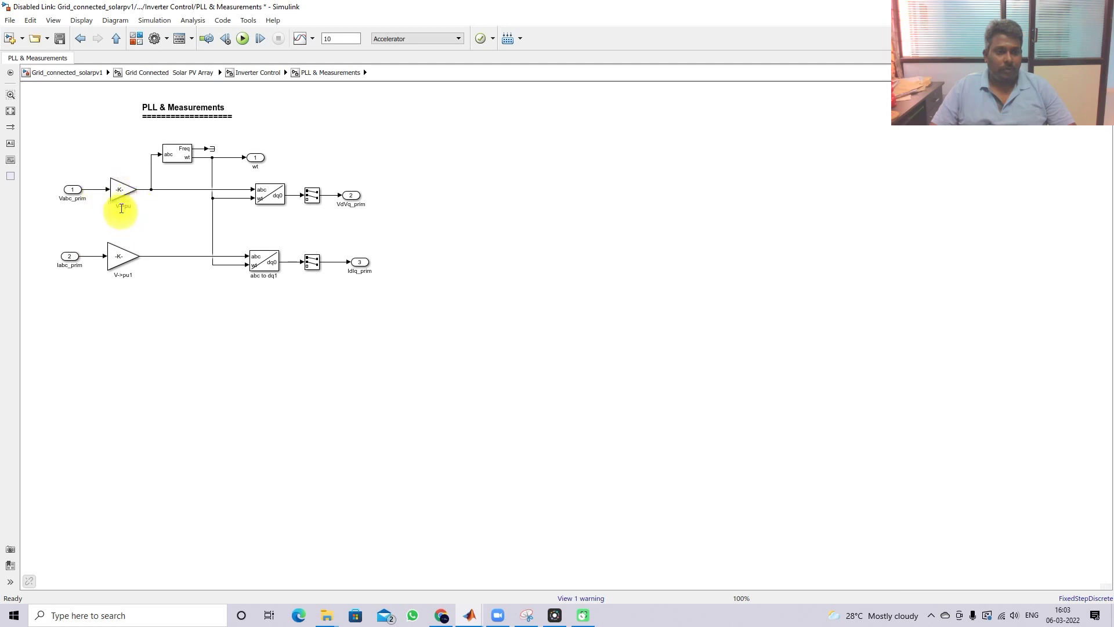
# Underline the upper abc-to-dq0 block's labels and the VdVq_prim and IdIq_prim outputs with the screen pen, and clear the marks.
pyautogui.click(121, 264)
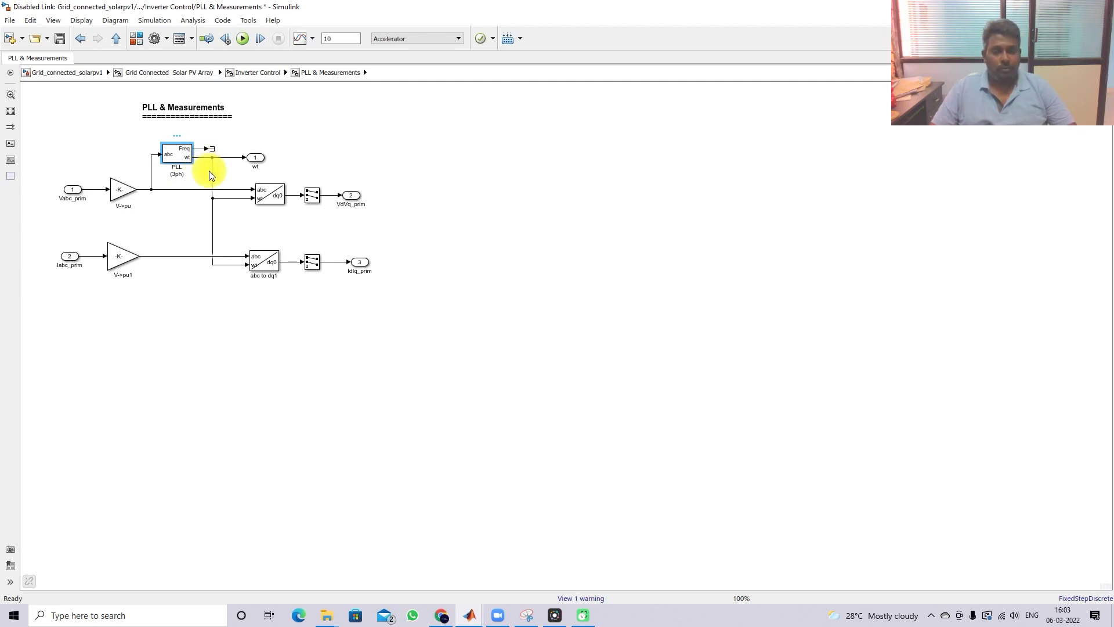
pyautogui.press('F9')
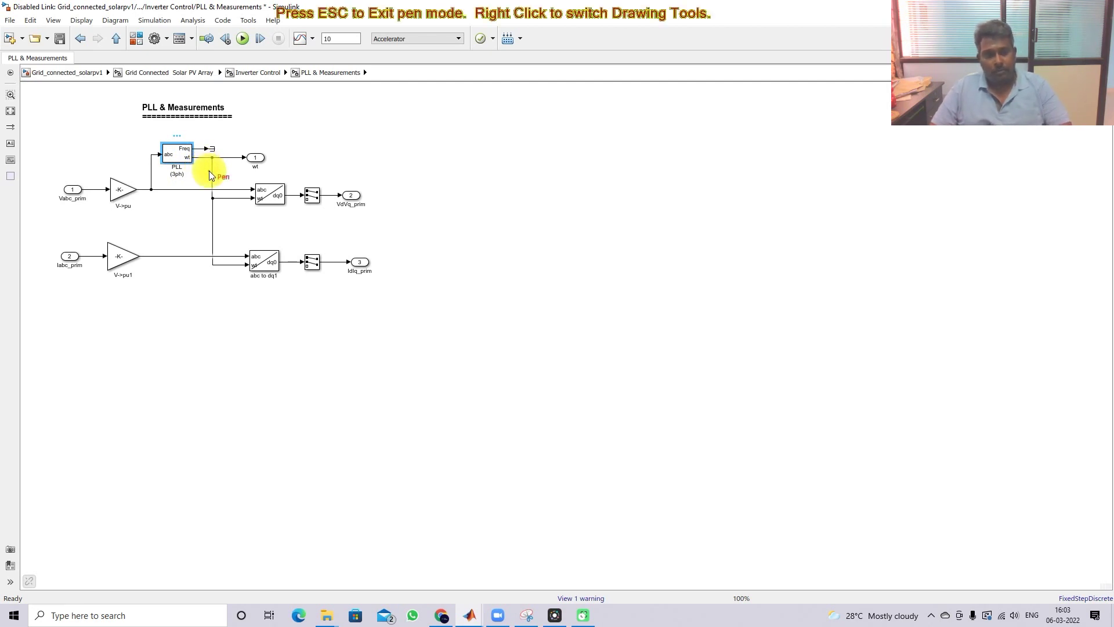
pyautogui.moveTo(254, 193); pyautogui.dragTo(281, 201)
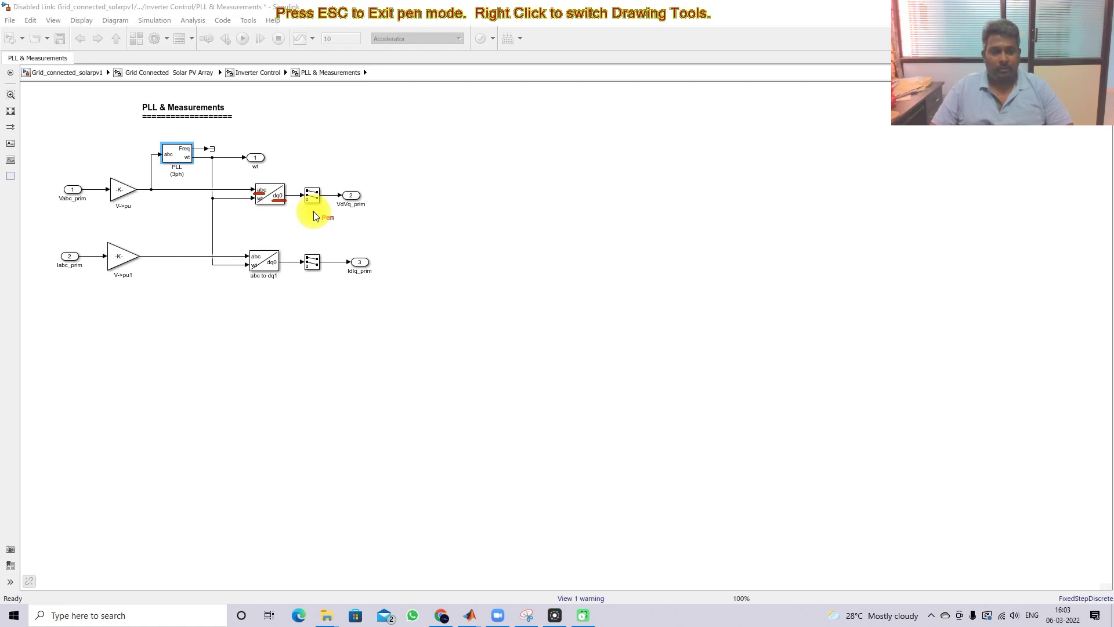
pyautogui.moveTo(335, 211); pyautogui.dragTo(357, 211)
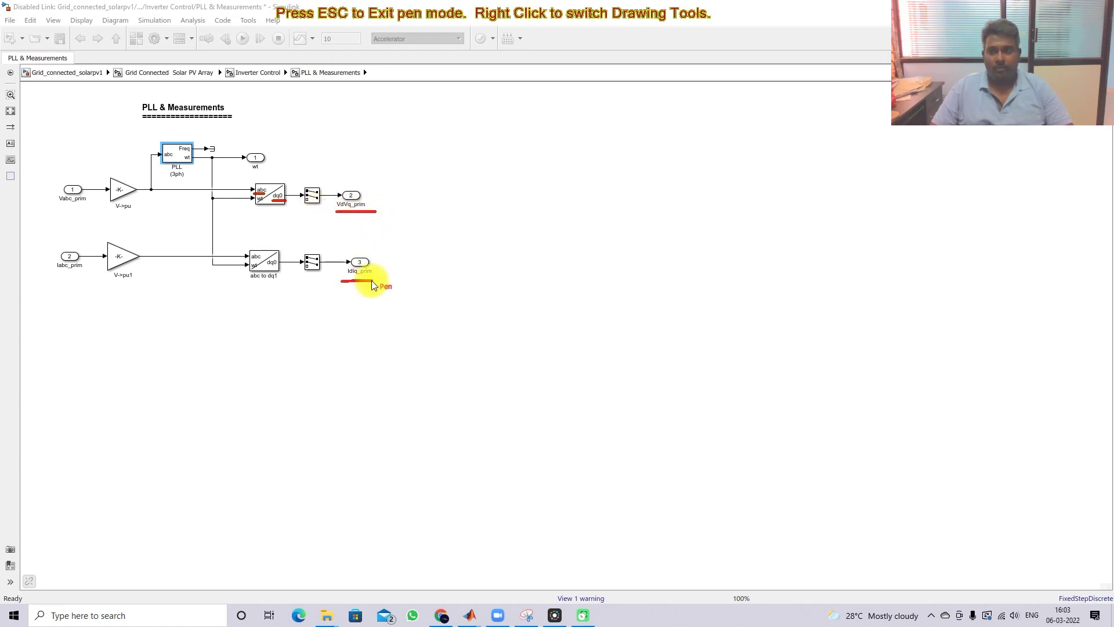
pyautogui.press('Escape')
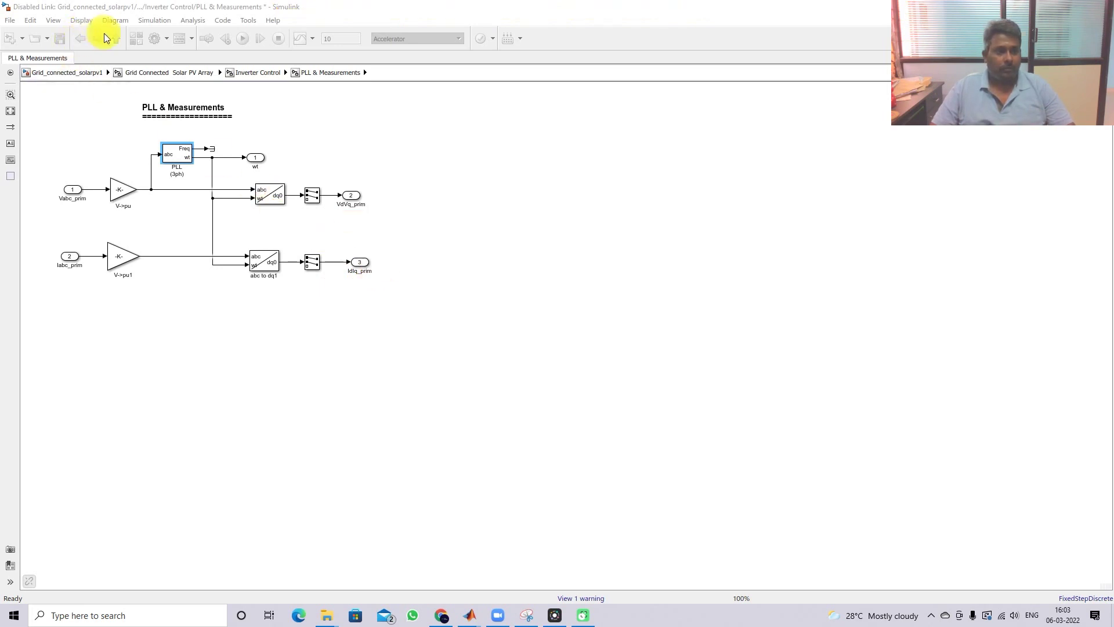
# In the Current Regulator subsystem, mark the IdIq inputs, sum block, PI controller, feedforward section and VdVq_conv output with the screen pen.
pyautogui.click(116, 38)
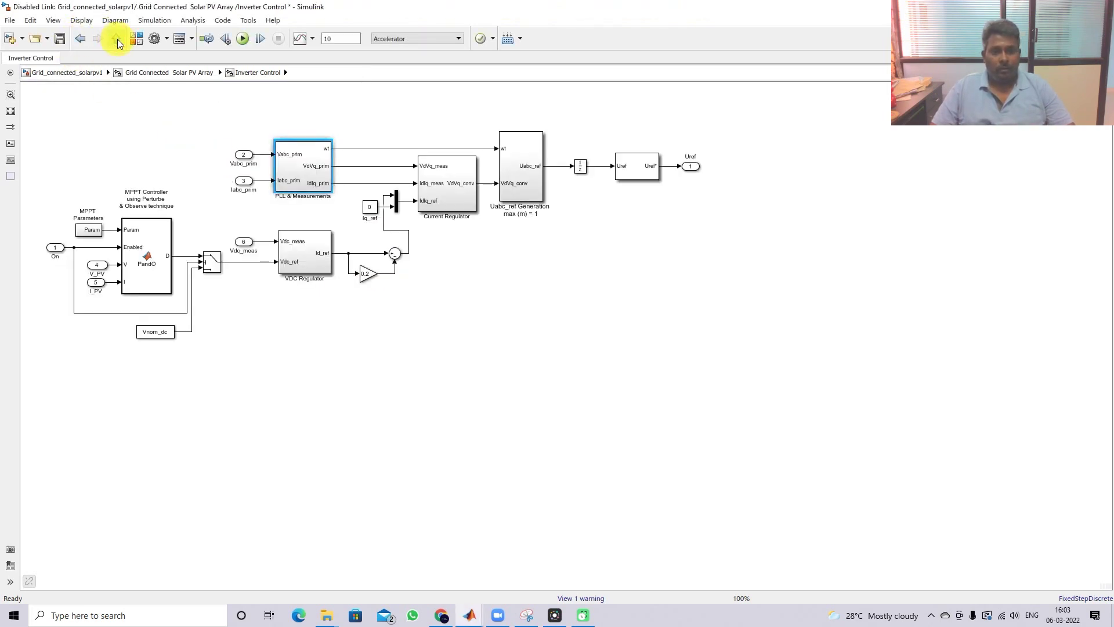
pyautogui.doubleClick(442, 189)
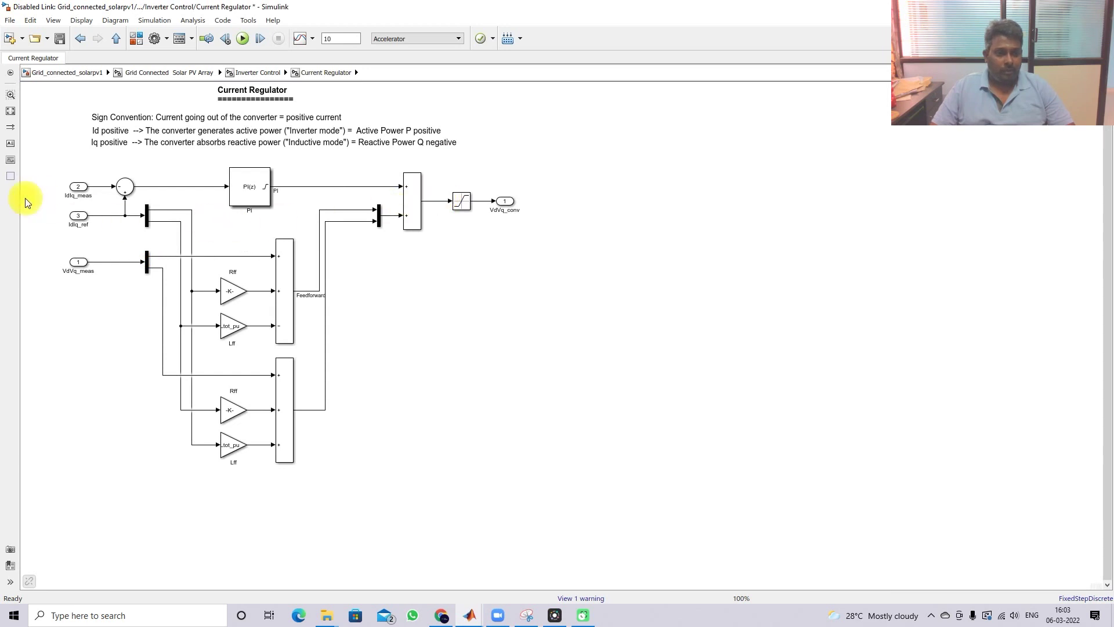
pyautogui.press('F9')
pyautogui.moveTo(62, 201); pyautogui.dragTo(102, 201)
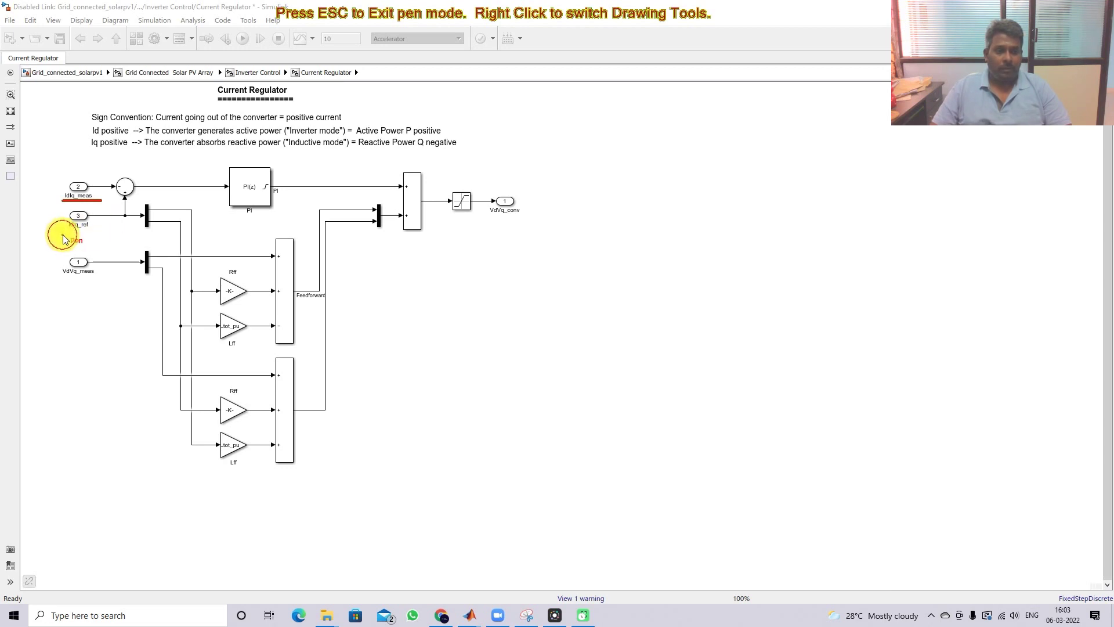
pyautogui.moveTo(61, 234); pyautogui.dragTo(92, 234)
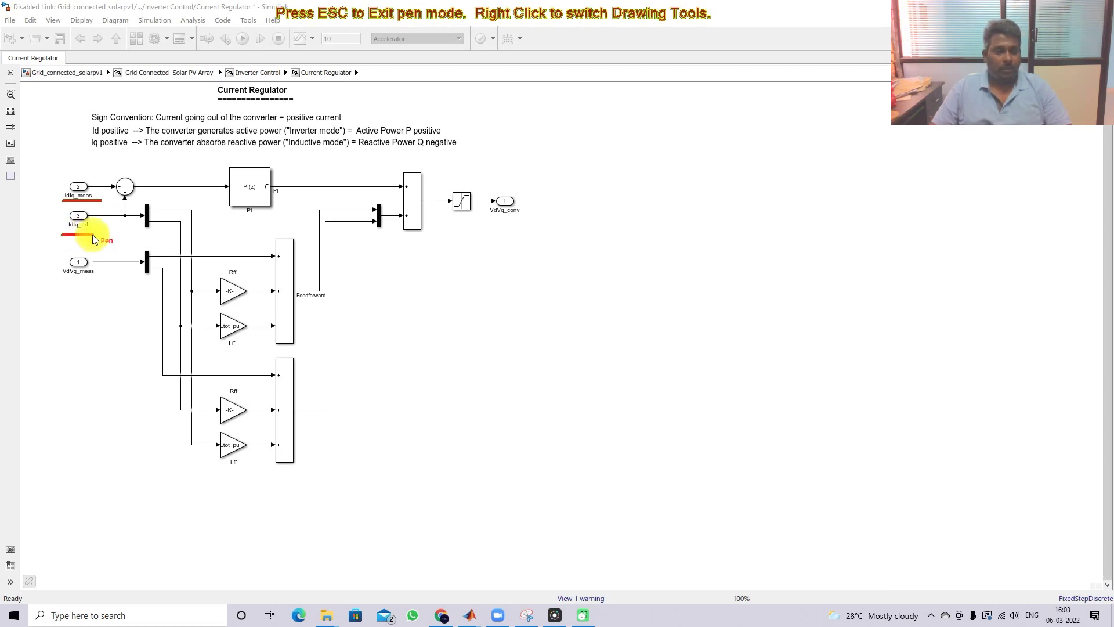
pyautogui.moveTo(132, 175)
pyautogui.mouseDown()
pyautogui.moveTo(112, 182)
pyautogui.moveTo(130, 194)
pyautogui.moveTo(137, 185)
pyautogui.mouseUp()
pyautogui.moveTo(248, 161)
pyautogui.mouseDown()
pyautogui.moveTo(210, 183)
pyautogui.moveTo(219, 221)
pyautogui.moveTo(256, 226)
pyautogui.moveTo(282, 196)
pyautogui.moveTo(274, 170)
pyautogui.moveTo(246, 158)
pyautogui.mouseUp()
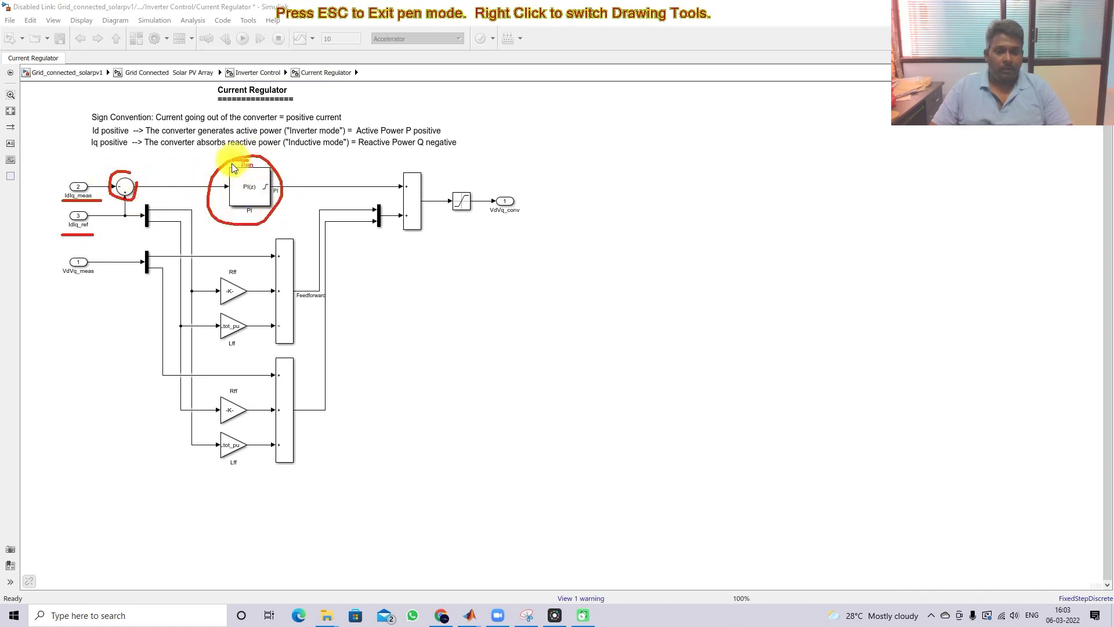
pyautogui.moveTo(236, 241)
pyautogui.mouseDown()
pyautogui.moveTo(178, 252)
pyautogui.moveTo(141, 314)
pyautogui.moveTo(154, 397)
pyautogui.moveTo(202, 465)
pyautogui.moveTo(256, 476)
pyautogui.moveTo(372, 291)
pyautogui.mouseUp()
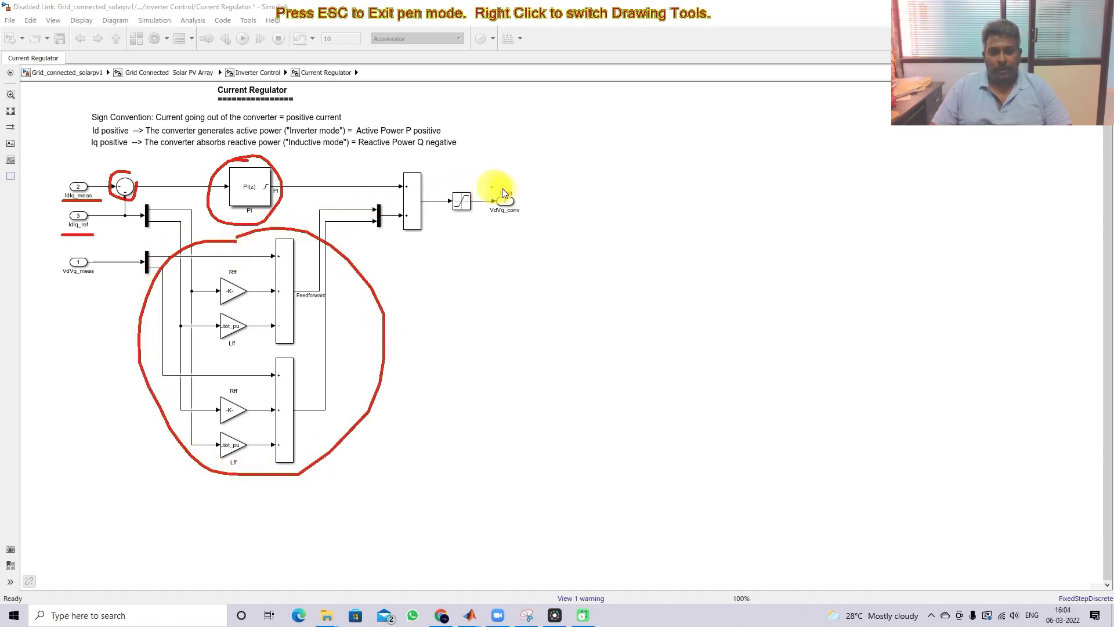
pyautogui.moveTo(515, 186)
pyautogui.mouseDown()
pyautogui.moveTo(477, 197)
pyautogui.moveTo(479, 226)
pyautogui.mouseUp()
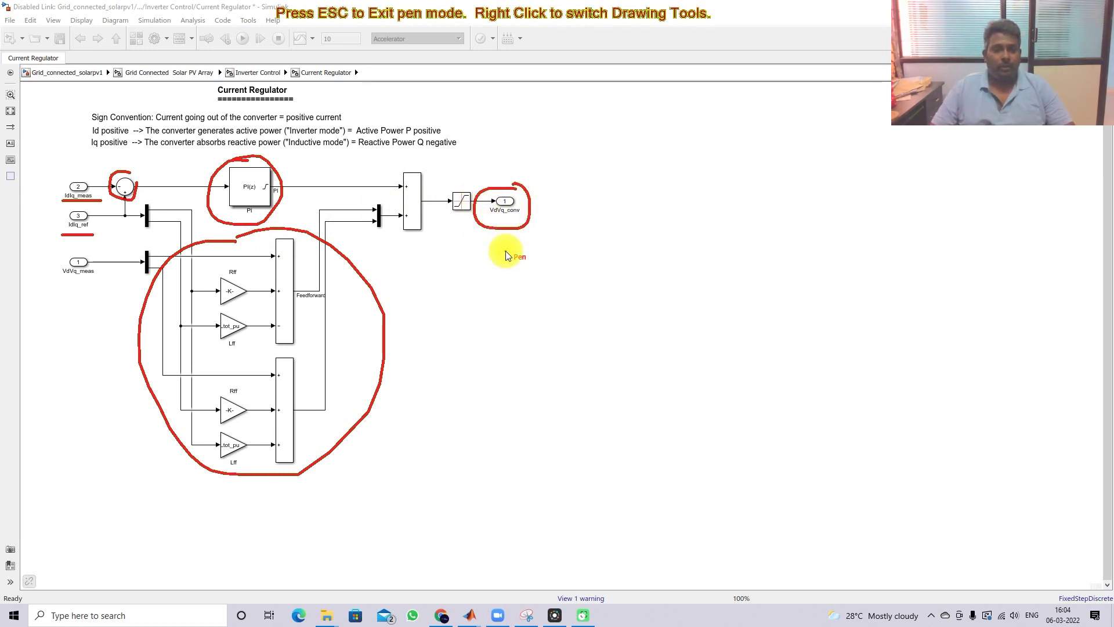
pyautogui.press('Escape')
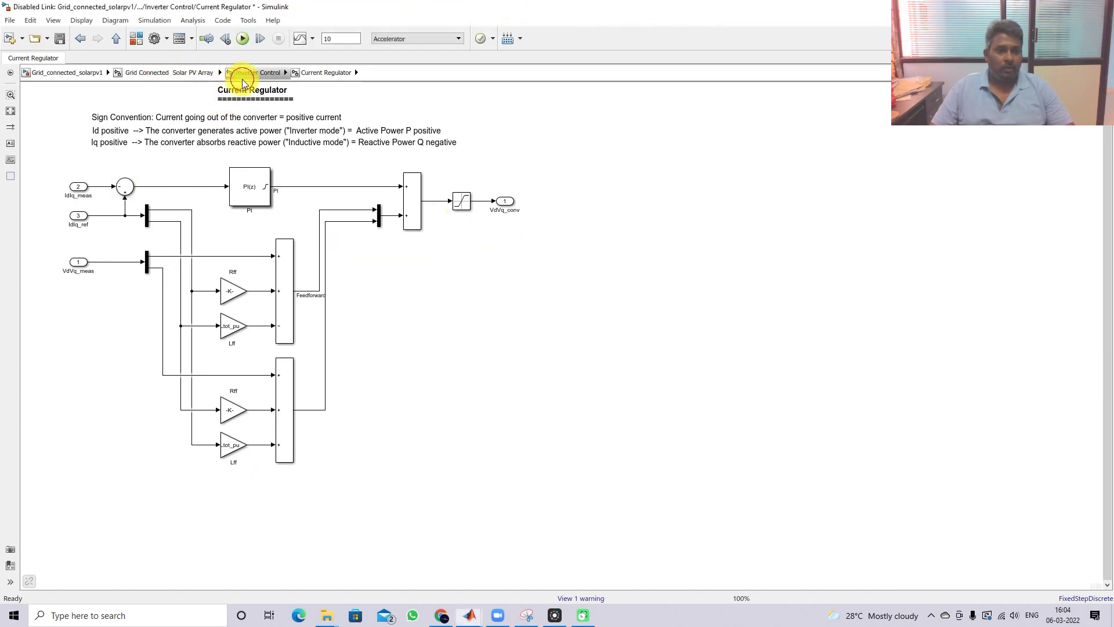
# Examine the Uabc_ref Generation subsystem and trace its reference signal through the overmodulation block to the Uref output of Inverter Control.
pyautogui.click(244, 73)
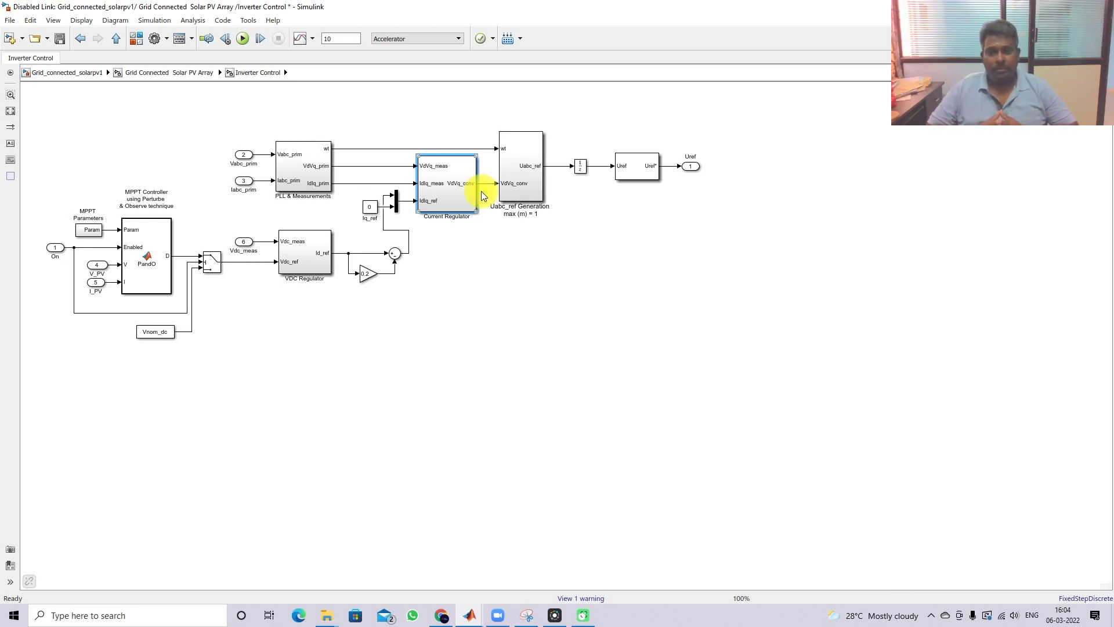
pyautogui.doubleClick(508, 184)
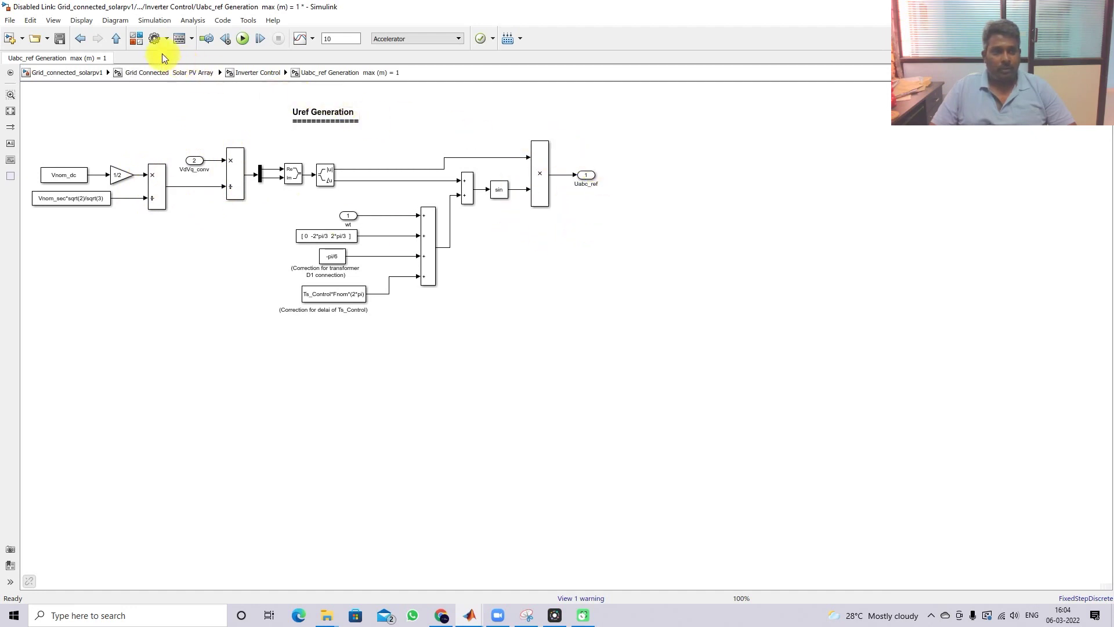
pyautogui.click(119, 41)
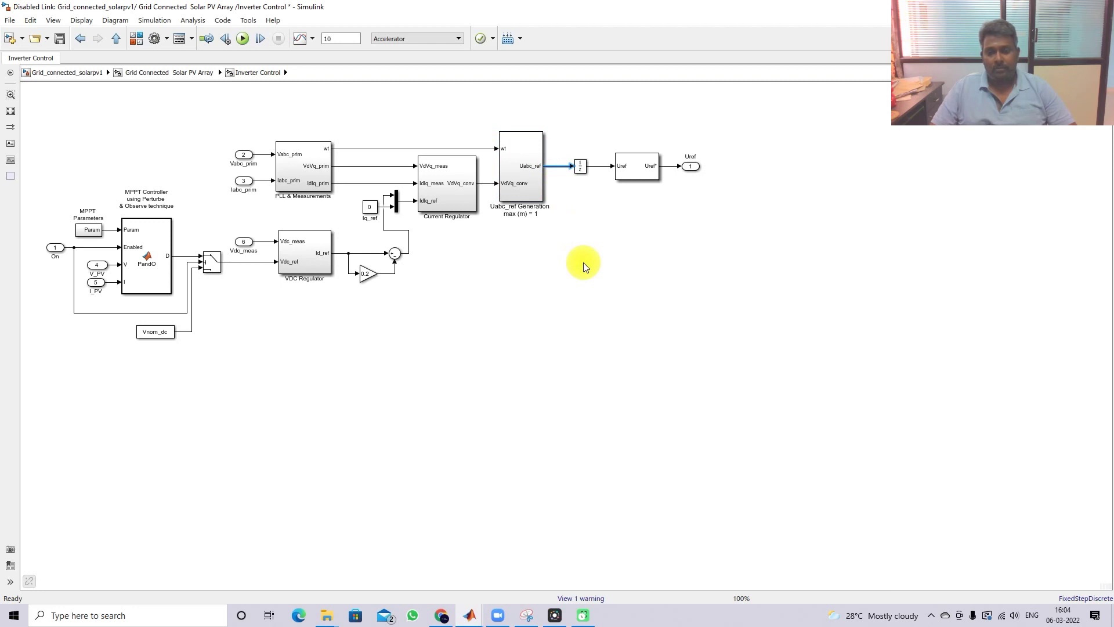
pyautogui.click(655, 172)
pyautogui.click(665, 270)
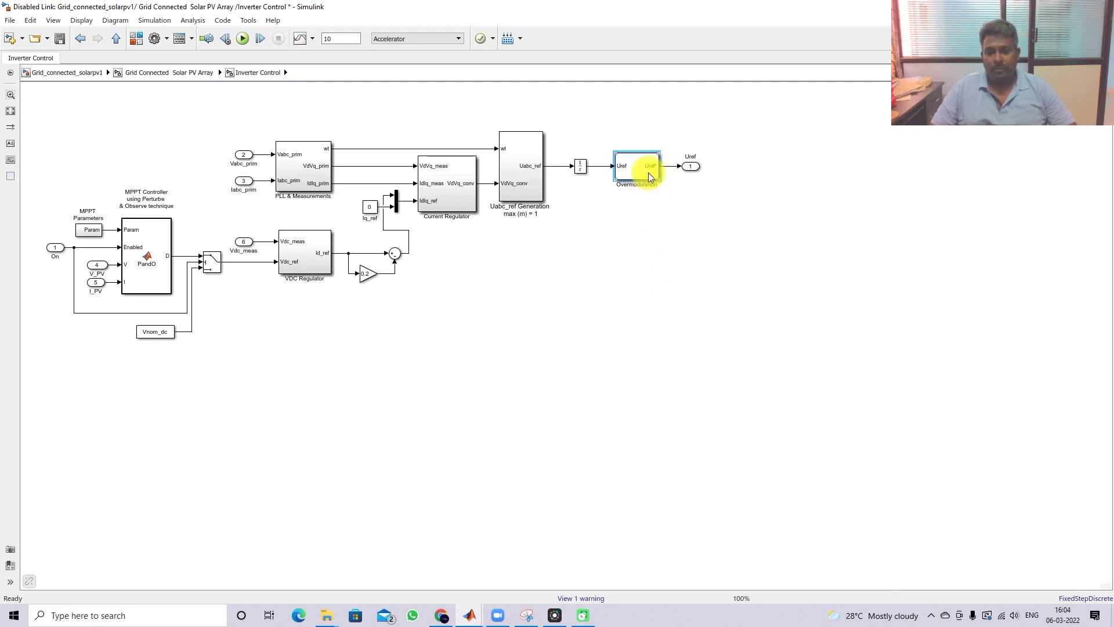
pyautogui.click(668, 166)
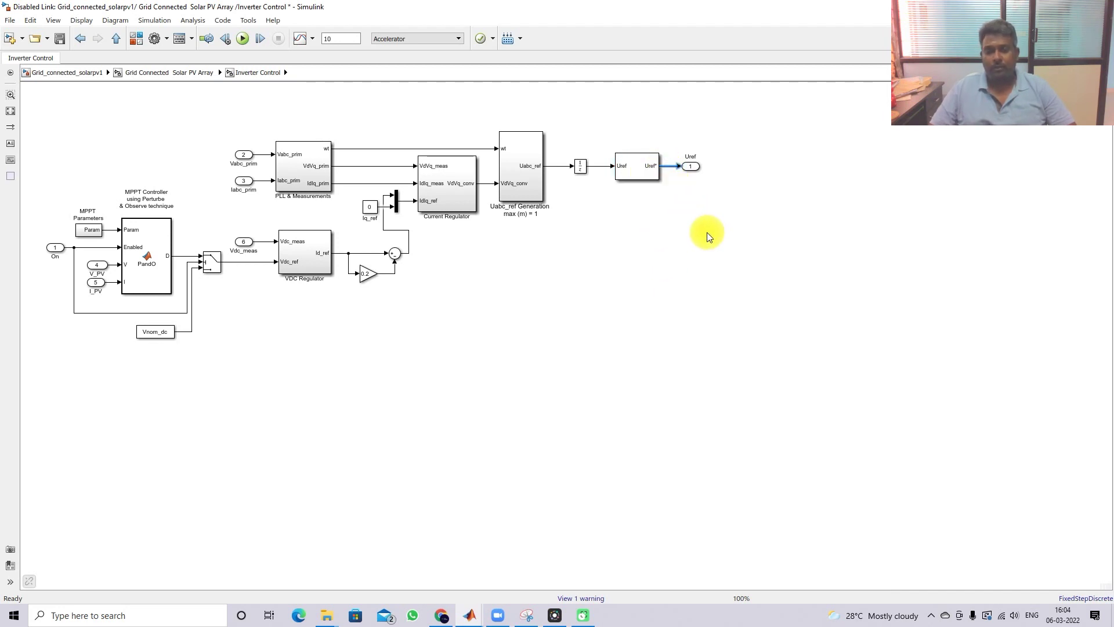
# Examine the Grid Inverter subsystem inside the Grid Connected Solar PV Array and return to the top-level model.
pyautogui.click(198, 76)
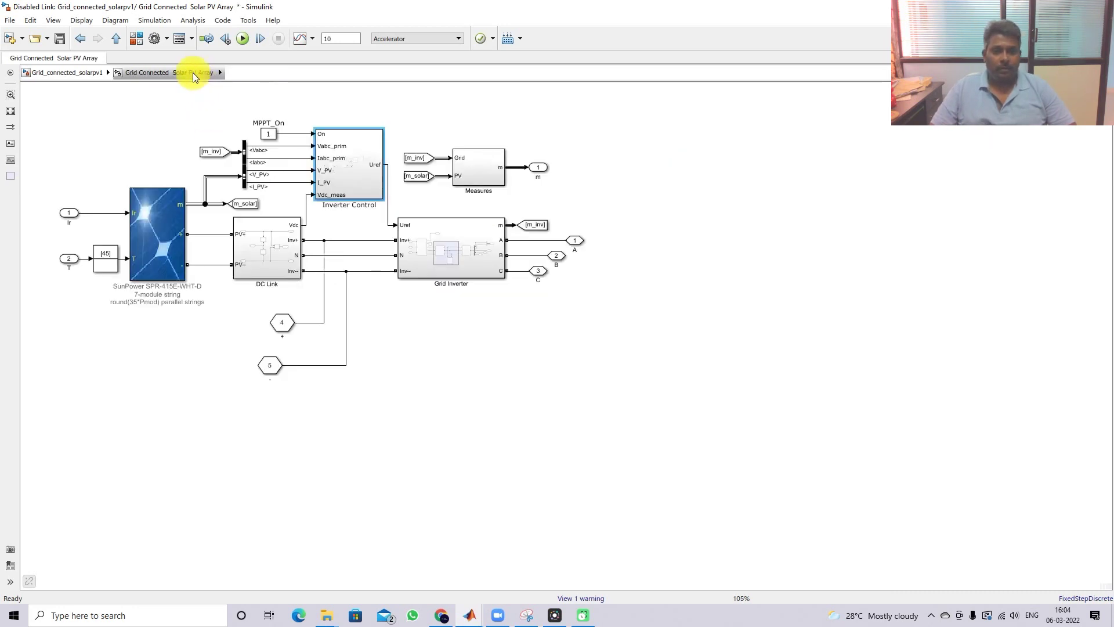
pyautogui.doubleClick(410, 248)
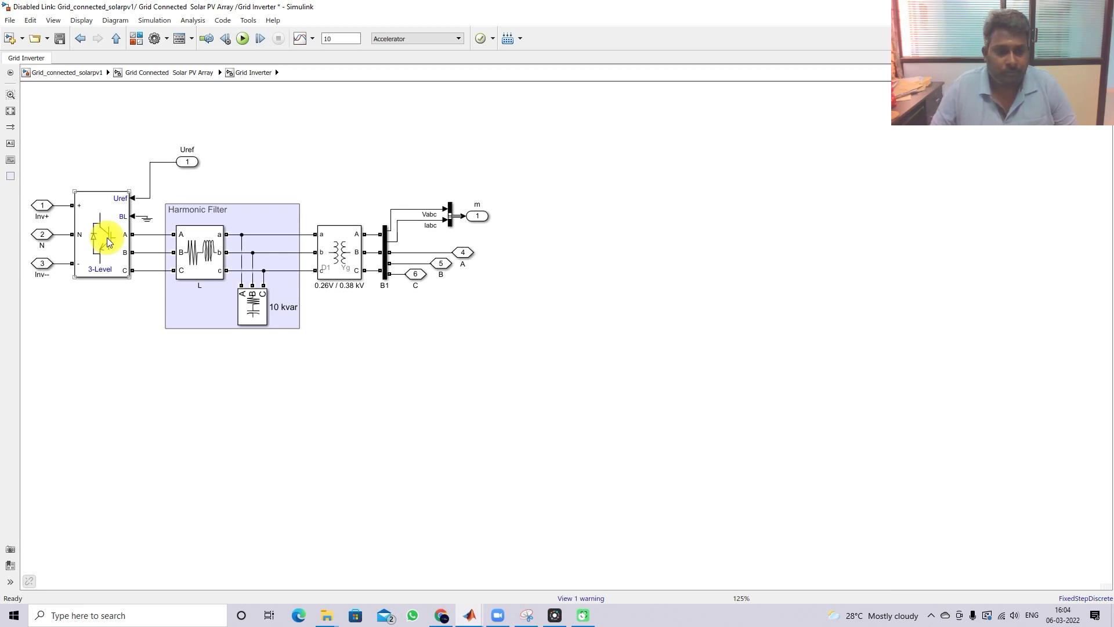
pyautogui.click(168, 72)
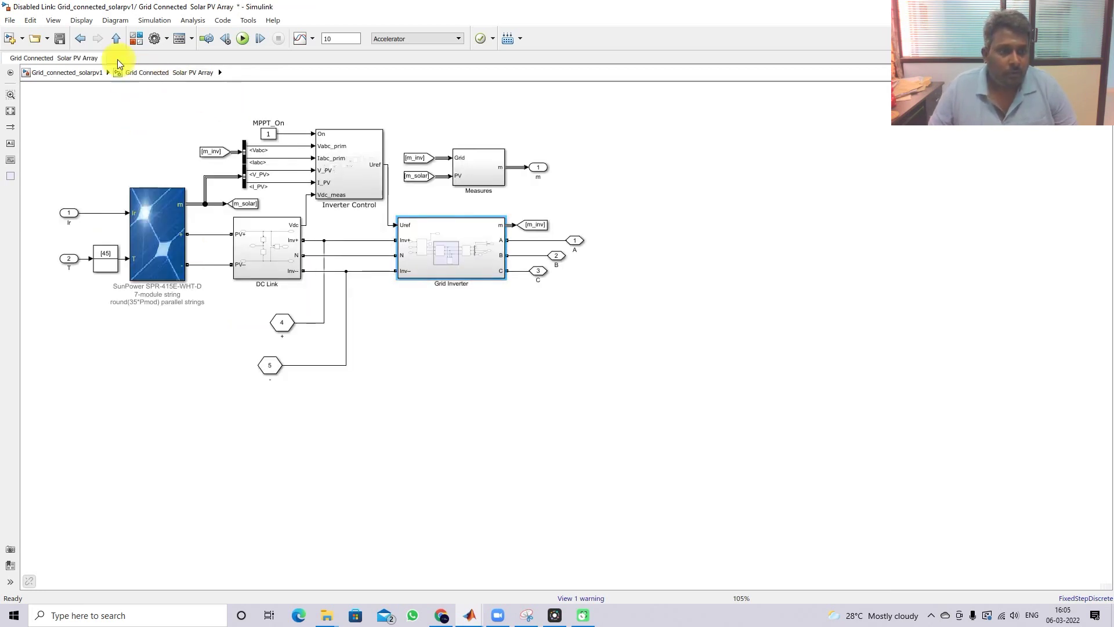
pyautogui.click(116, 38)
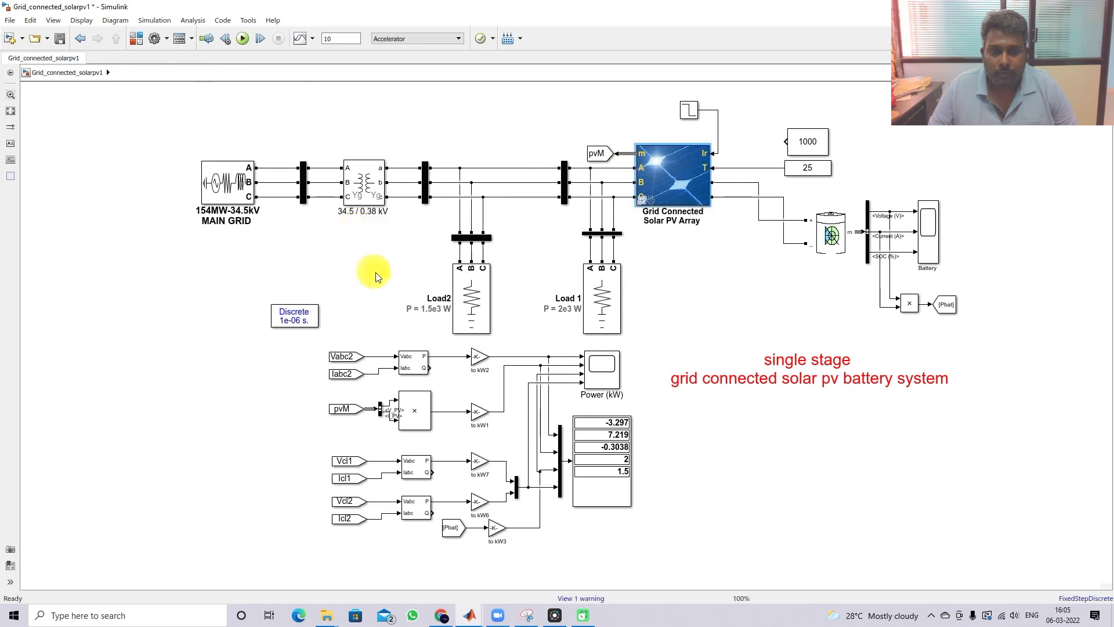
# Check the nominal voltage, frequency and active power in the Load2 block parameters.
pyautogui.doubleClick(470, 297)
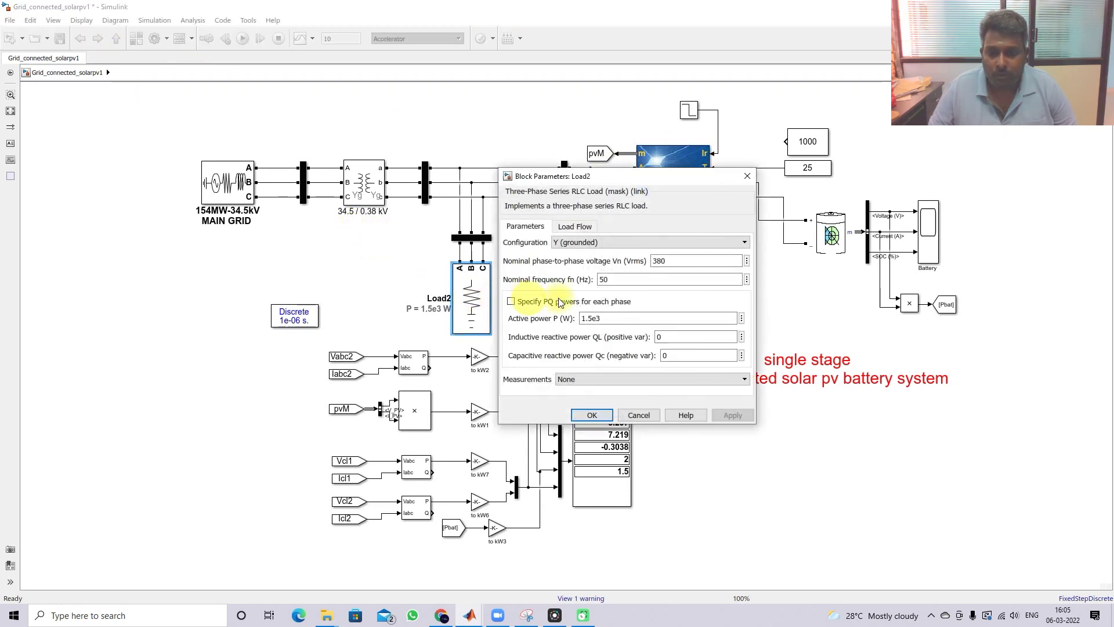
pyautogui.doubleClick(668, 262)
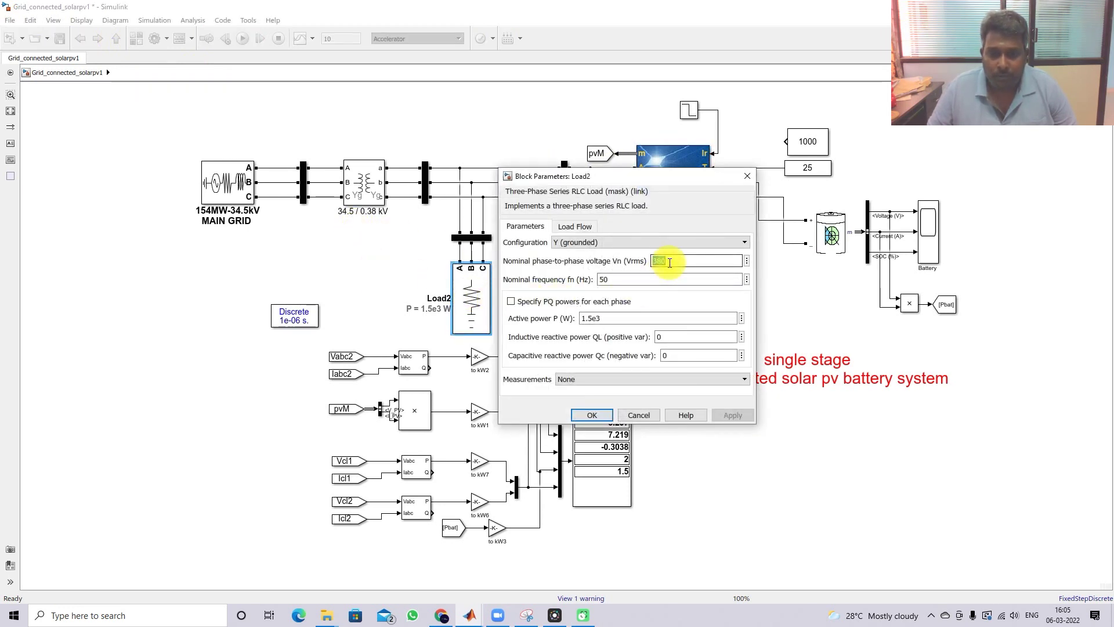
pyautogui.doubleClick(622, 279)
pyautogui.doubleClick(616, 317)
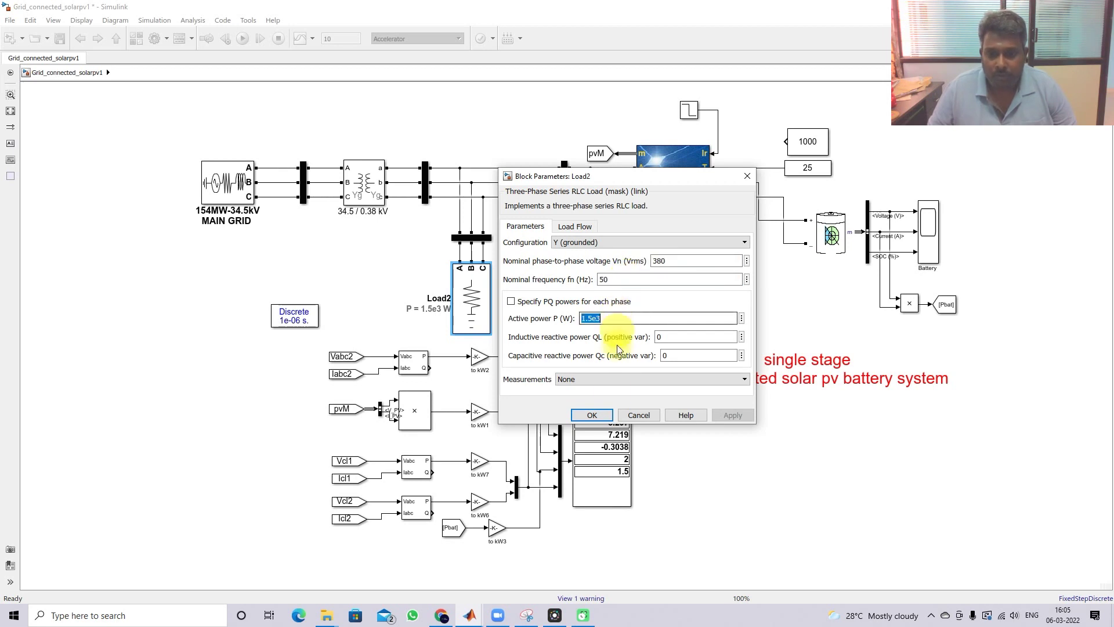
pyautogui.click(592, 415)
# Check the nominal voltage, frequency and active power in the Load 1 block parameters.
pyautogui.doubleClick(600, 299)
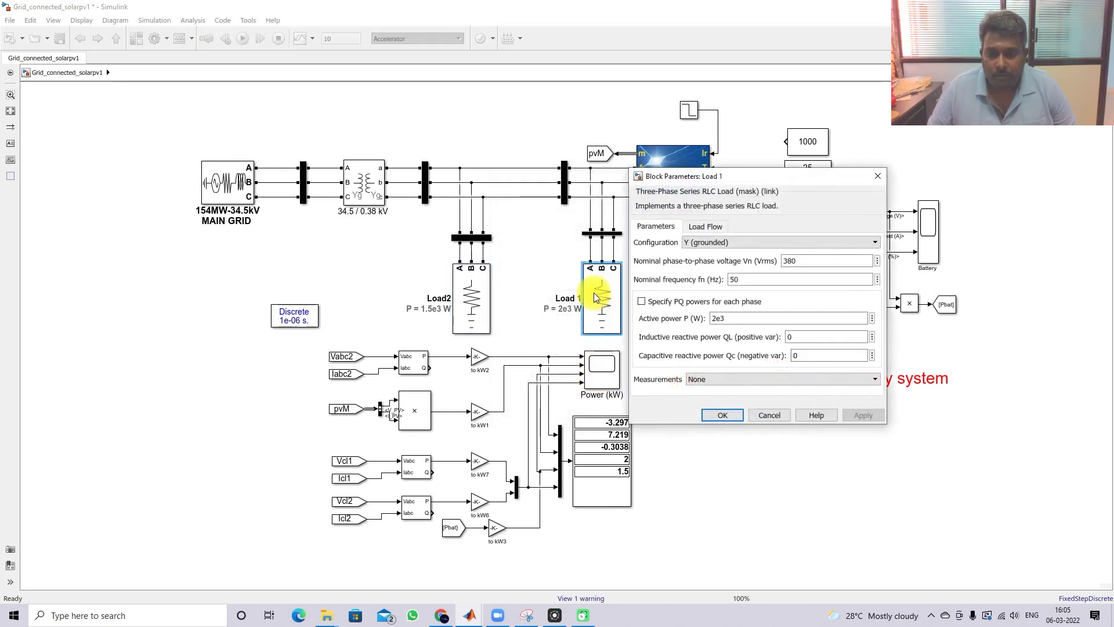
pyautogui.doubleClick(806, 257)
pyautogui.doubleClick(754, 279)
pyautogui.doubleClick(732, 318)
pyautogui.click(729, 412)
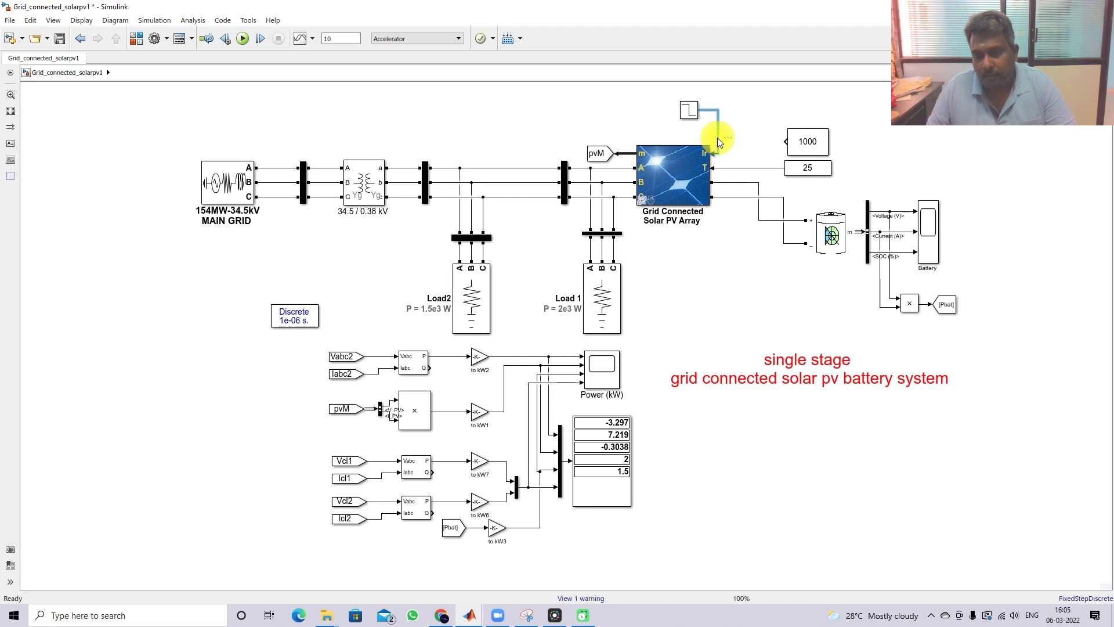
# Connect the 1000 constant to the PV array's Ir input in place of the step block, and move the constant slightly closer to the array.
pyautogui.moveTo(783, 141); pyautogui.dragTo(709, 154)
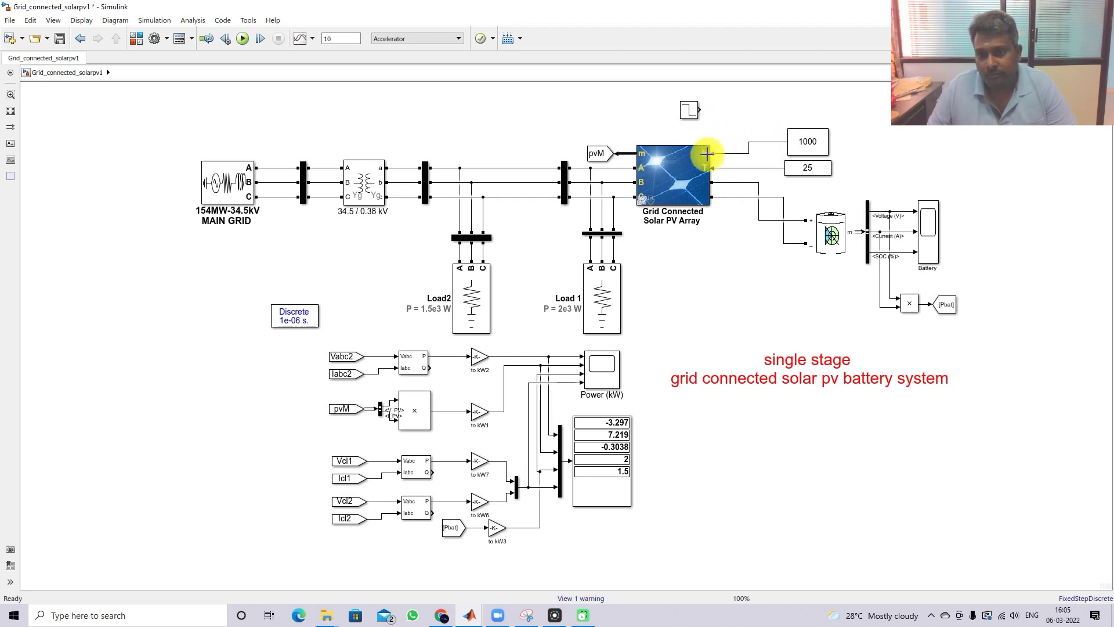
pyautogui.moveTo(803, 137); pyautogui.dragTo(792, 143)
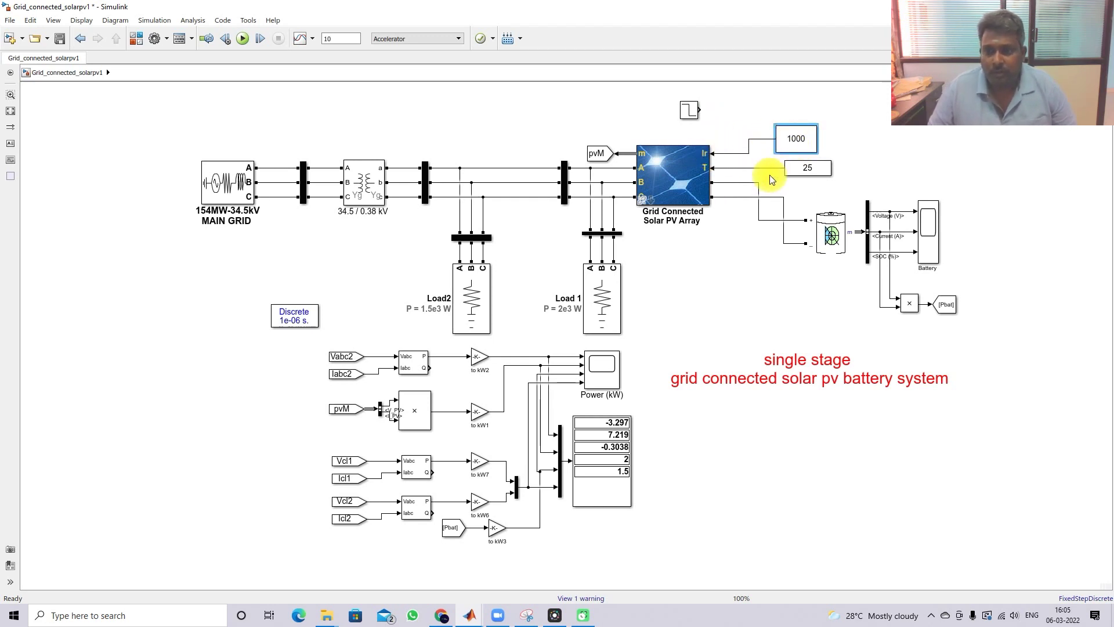
pyautogui.click(824, 169)
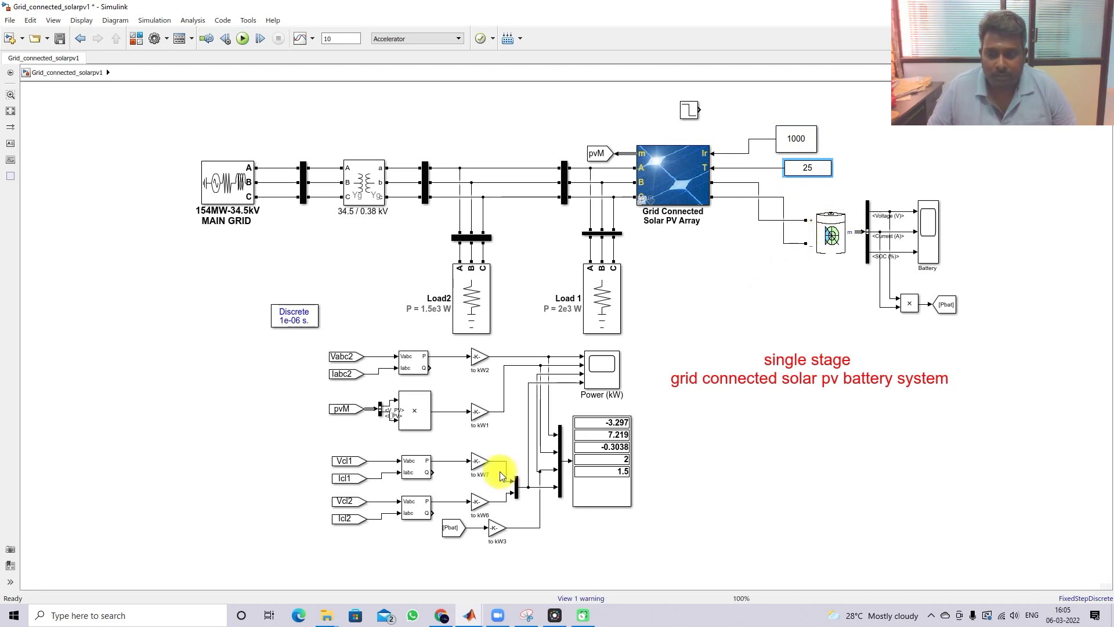
# Run the simulation and bring up the Power (kW) and Battery scopes, moving the Battery scope up off the numeric display.
pyautogui.click(242, 40)
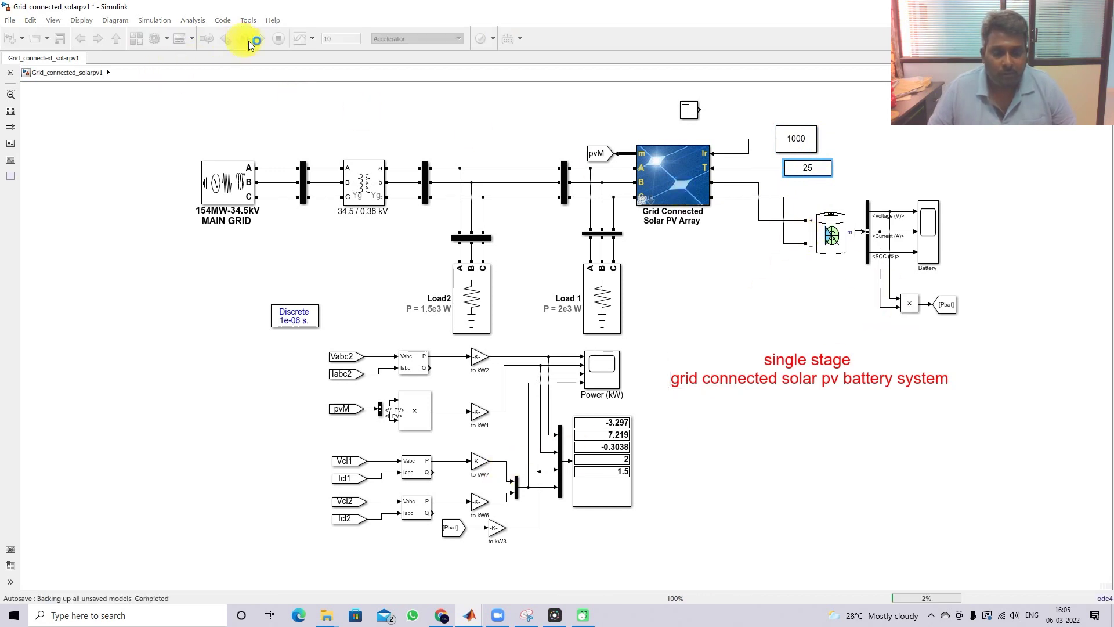
pyautogui.moveTo(475, 616)
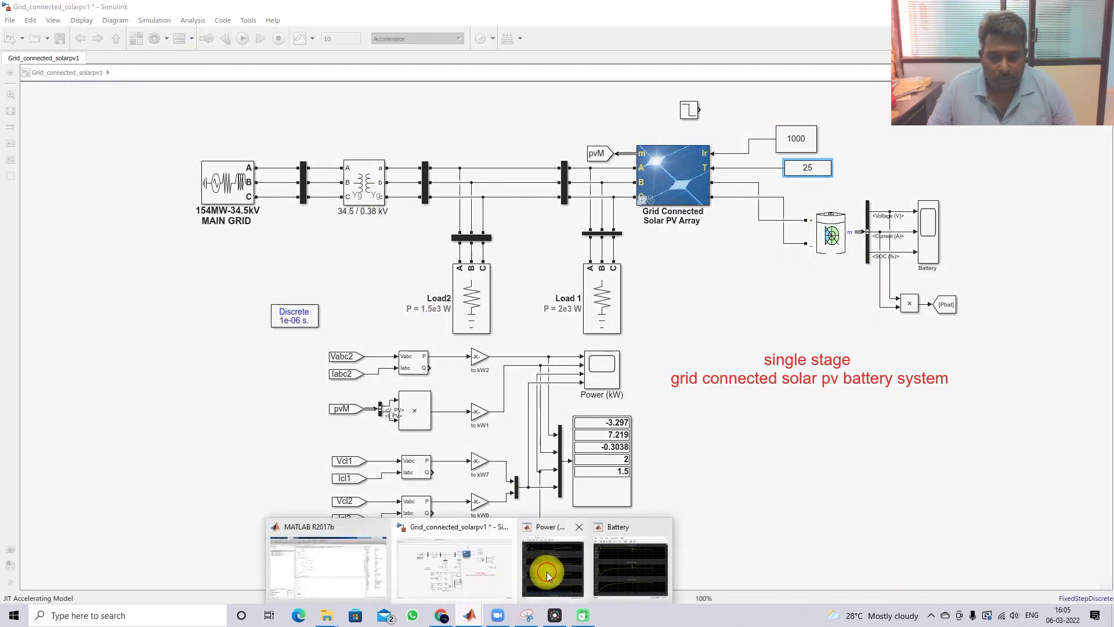
pyautogui.click(551, 568)
pyautogui.click(636, 571)
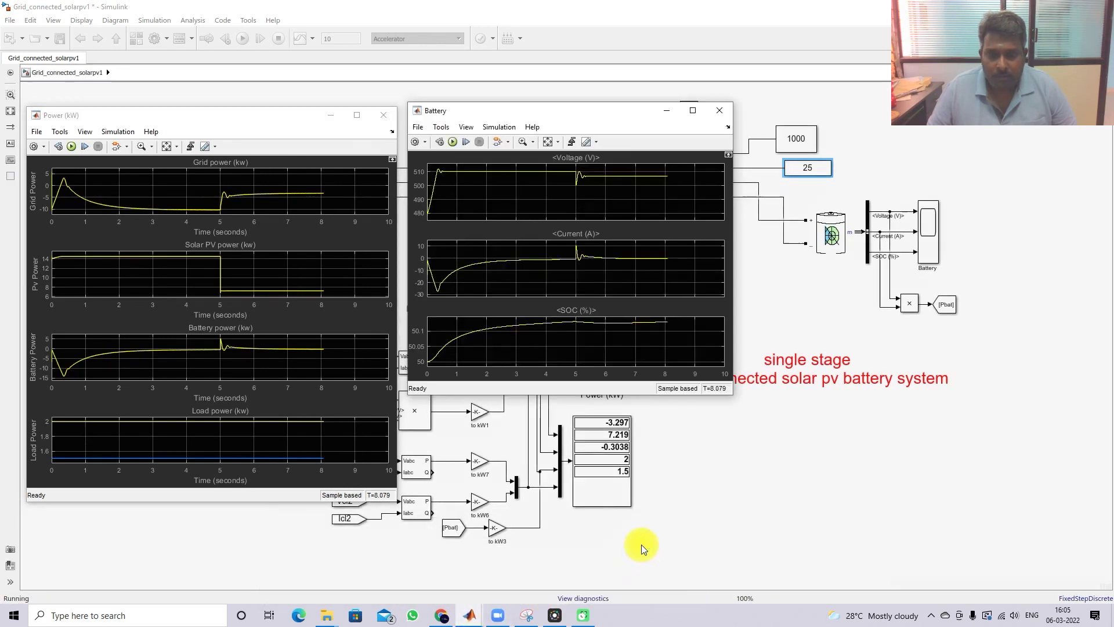
pyautogui.moveTo(566, 119); pyautogui.dragTo(557, 80)
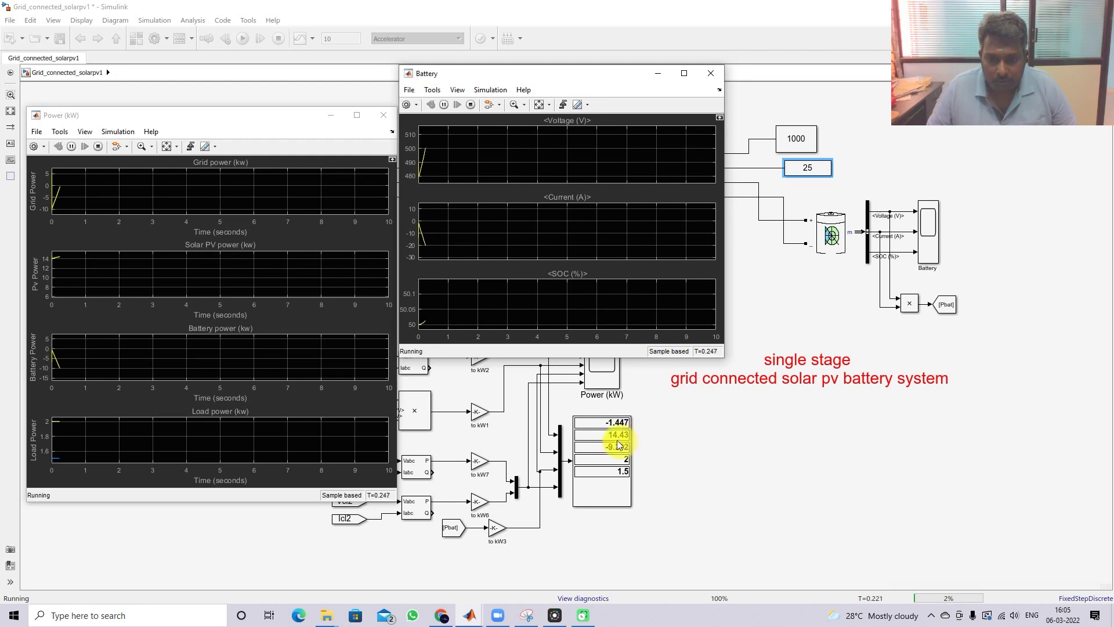
pyautogui.click(665, 444)
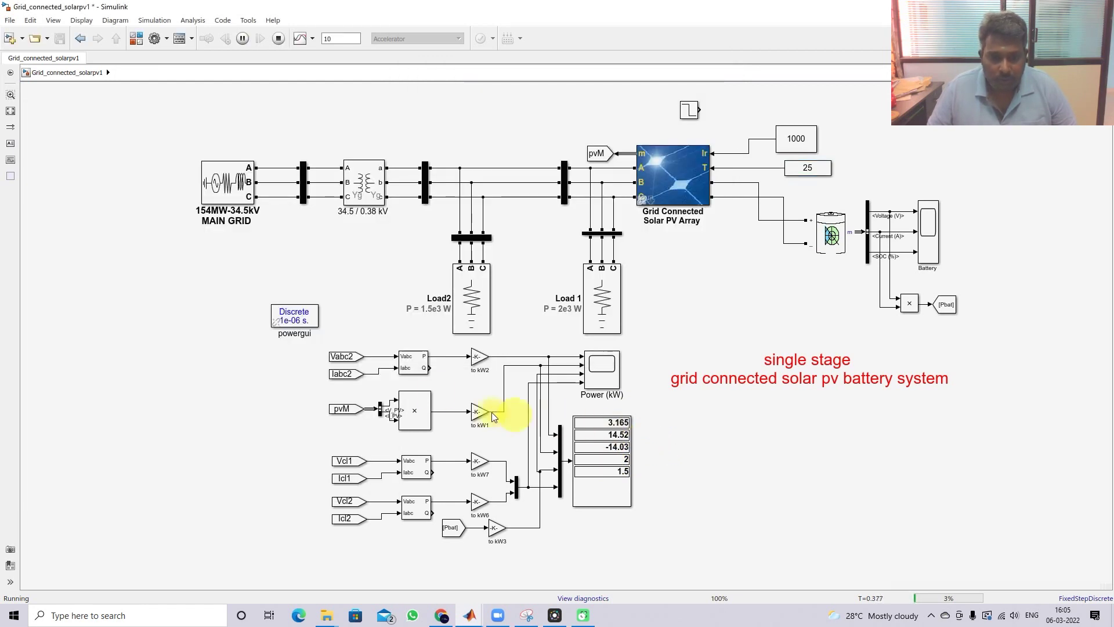
# Check the signal labels of the measurement block after the transformer, and mark the PV power and load measurement blocks with the pen.
pyautogui.doubleClick(426, 194)
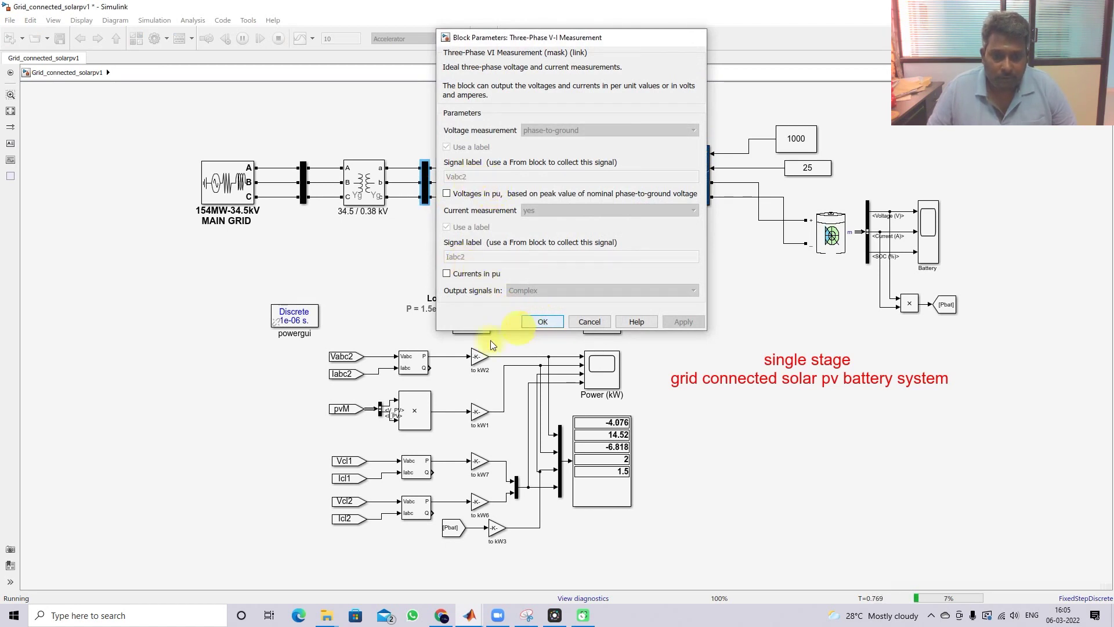
pyautogui.click(542, 321)
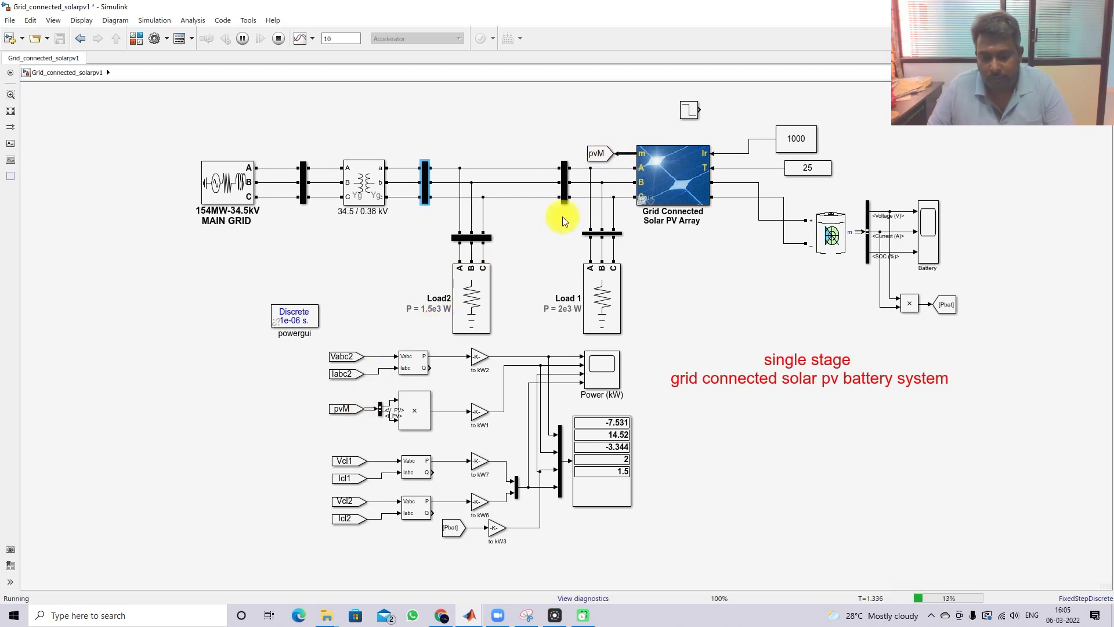
pyautogui.press('F12')
pyautogui.moveTo(601, 162); pyautogui.dragTo(627, 162)
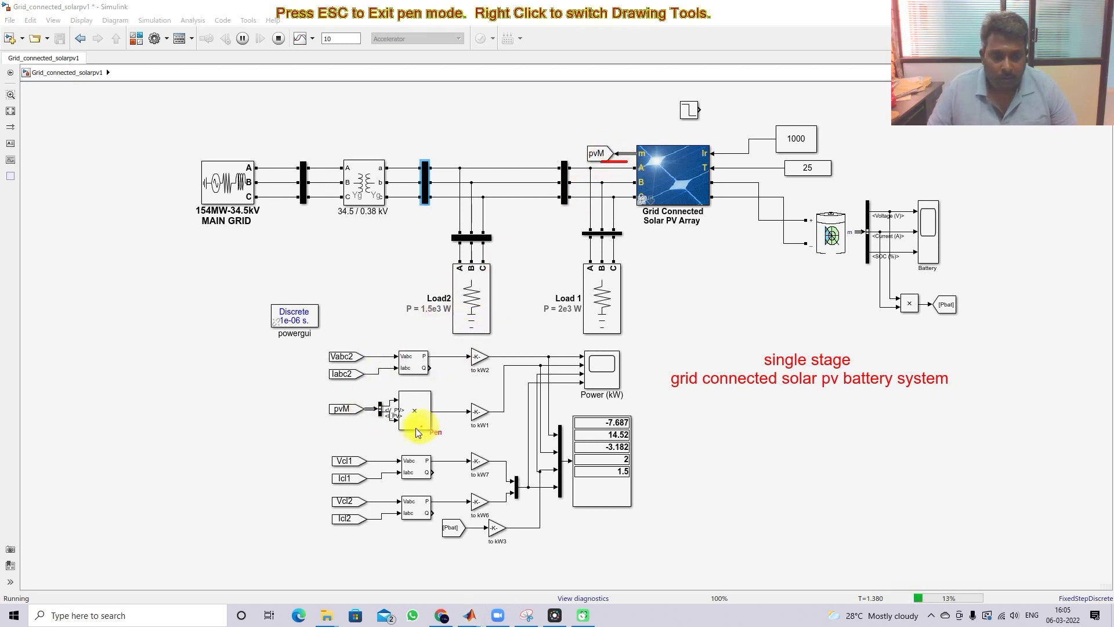
pyautogui.moveTo(441, 422); pyautogui.dragTo(443, 417)
pyautogui.moveTo(492, 237)
pyautogui.mouseDown()
pyautogui.moveTo(505, 236)
pyautogui.moveTo(492, 236)
pyautogui.mouseUp()
pyautogui.moveTo(622, 233)
pyautogui.mouseDown()
pyautogui.moveTo(637, 231)
pyautogui.moveTo(630, 238)
pyautogui.mouseUp()
pyautogui.press('Escape')
# Check the voltage and current signal labels in the measurement blocks feeding Load2 and Load 1.
pyautogui.doubleClick(482, 235)
pyautogui.click(592, 376)
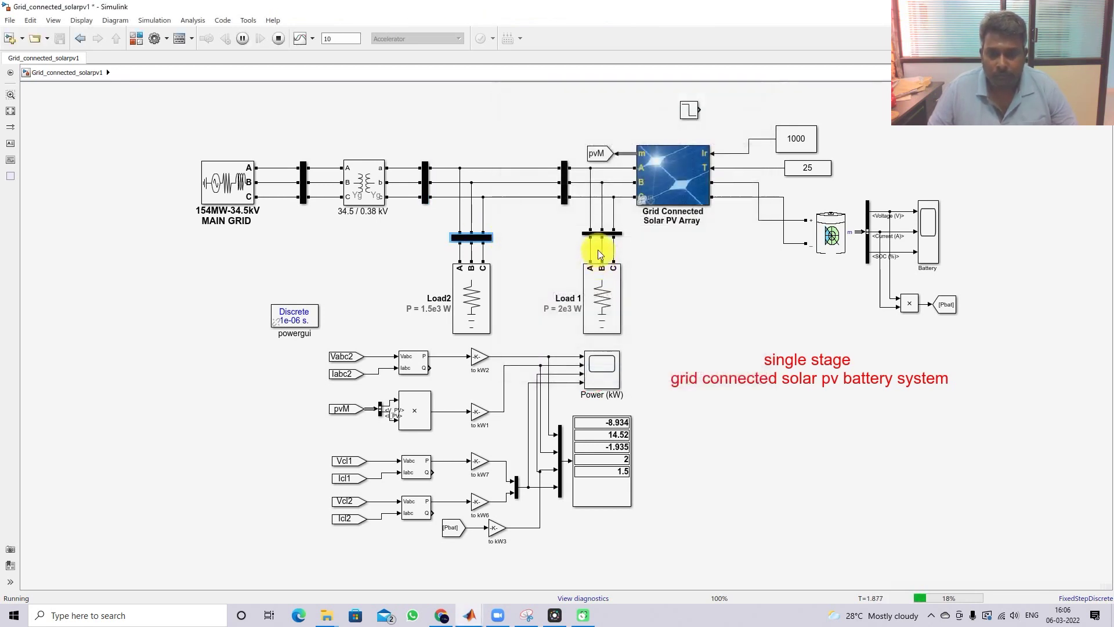
pyautogui.doubleClick(606, 234)
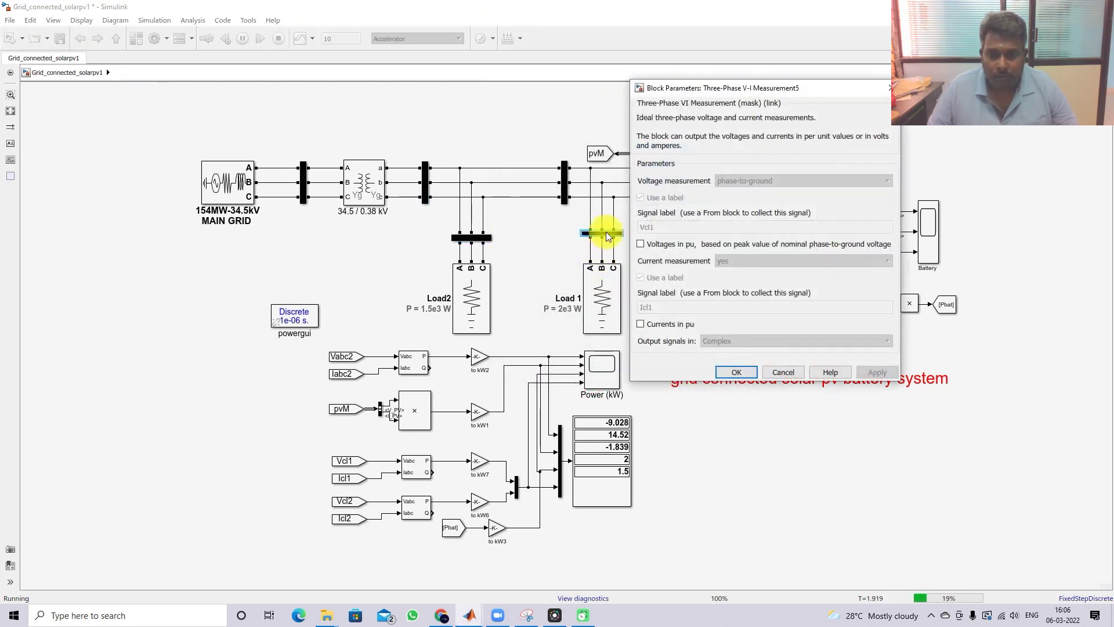
pyautogui.click(737, 367)
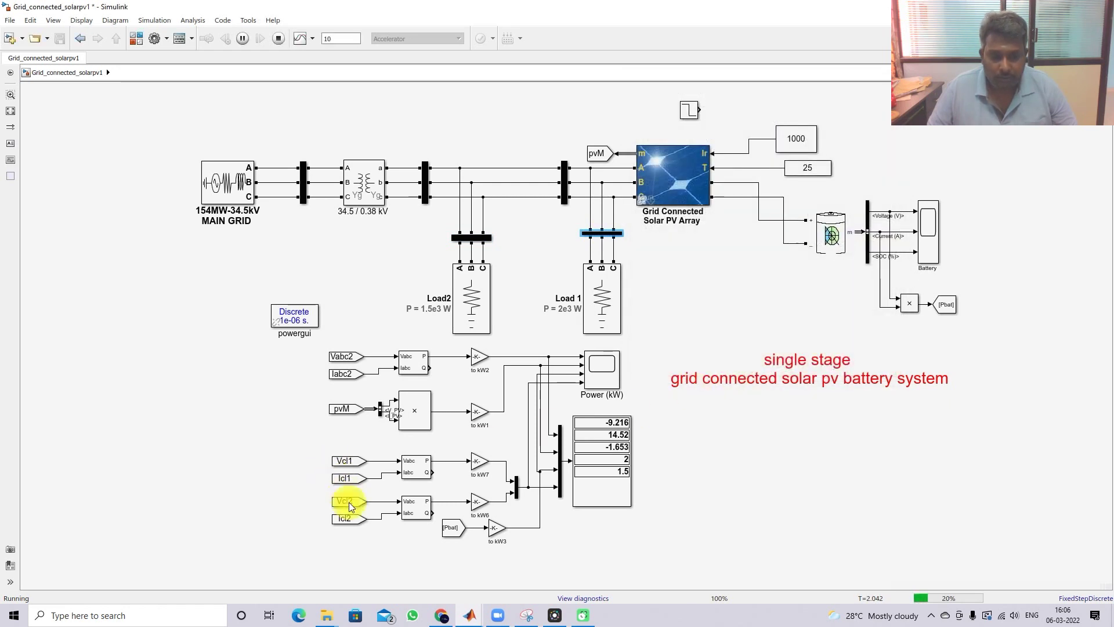
# Mark the active power outputs of the two load power measurement blocks with the pen.
pyautogui.hotkey('ctrl', 'shift', 'd')
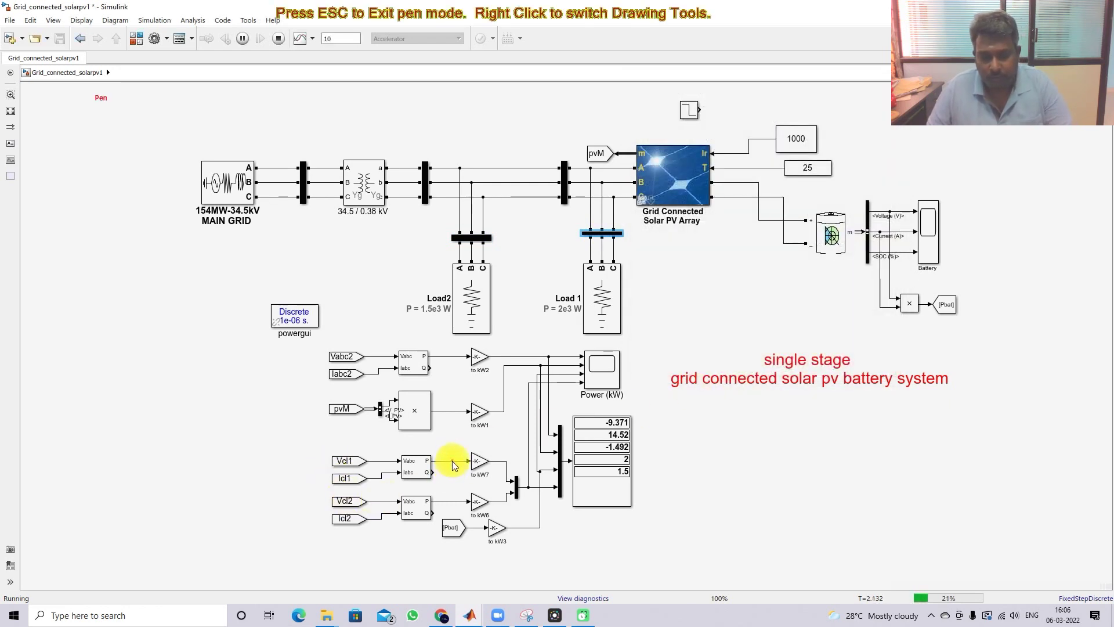
pyautogui.moveTo(449, 468); pyautogui.dragTo(453, 493)
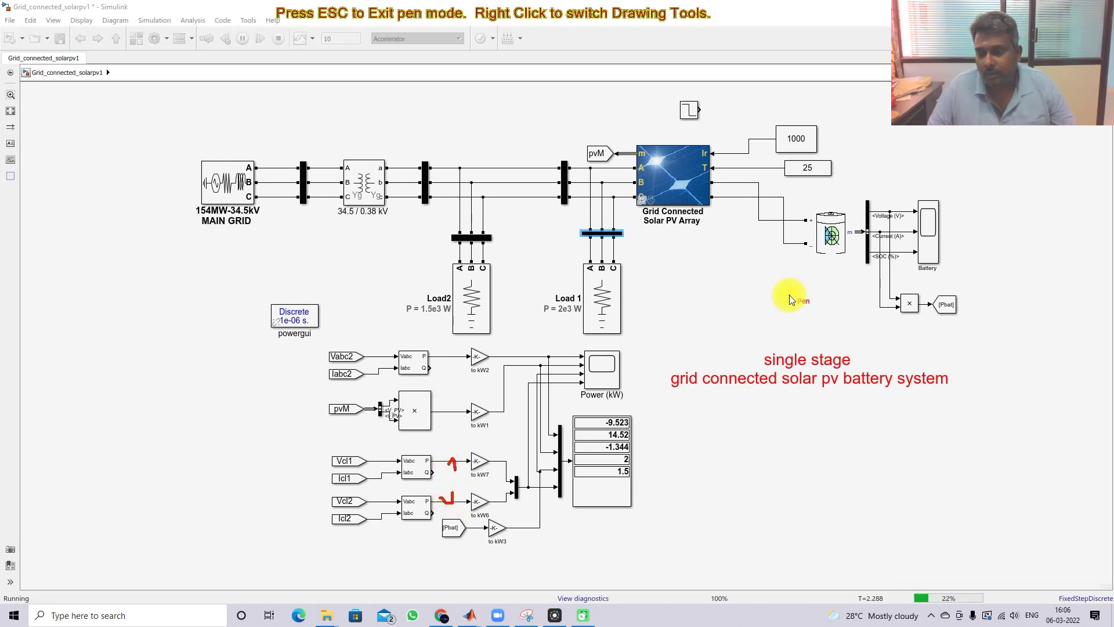
pyautogui.press('Escape')
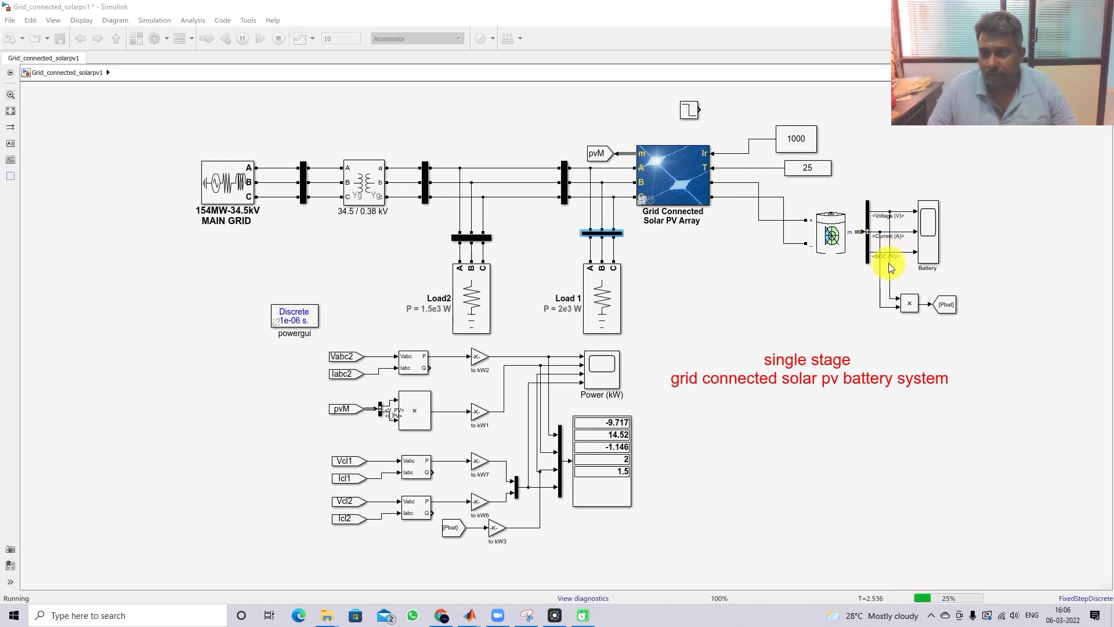
# Select the battery voltage line into the product block and trace the Pbat tag to its matching tag in the power measurement section.
pyautogui.click(888, 281)
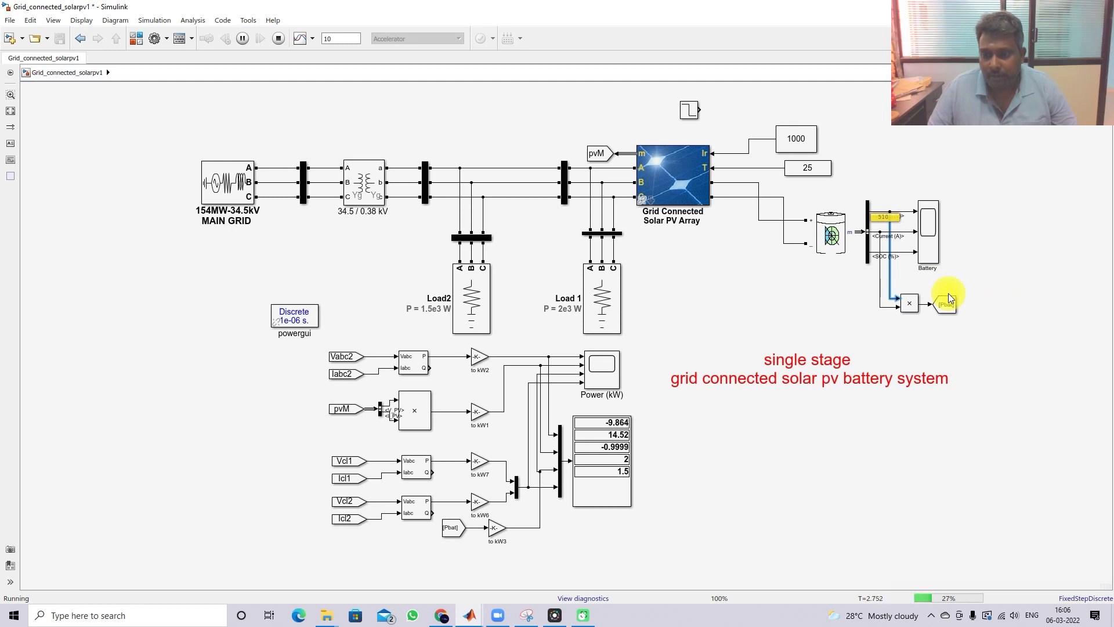
pyautogui.press('F12')
pyautogui.moveTo(940, 323)
pyautogui.mouseDown()
pyautogui.moveTo(490, 547)
pyautogui.moveTo(451, 525)
pyautogui.mouseUp()
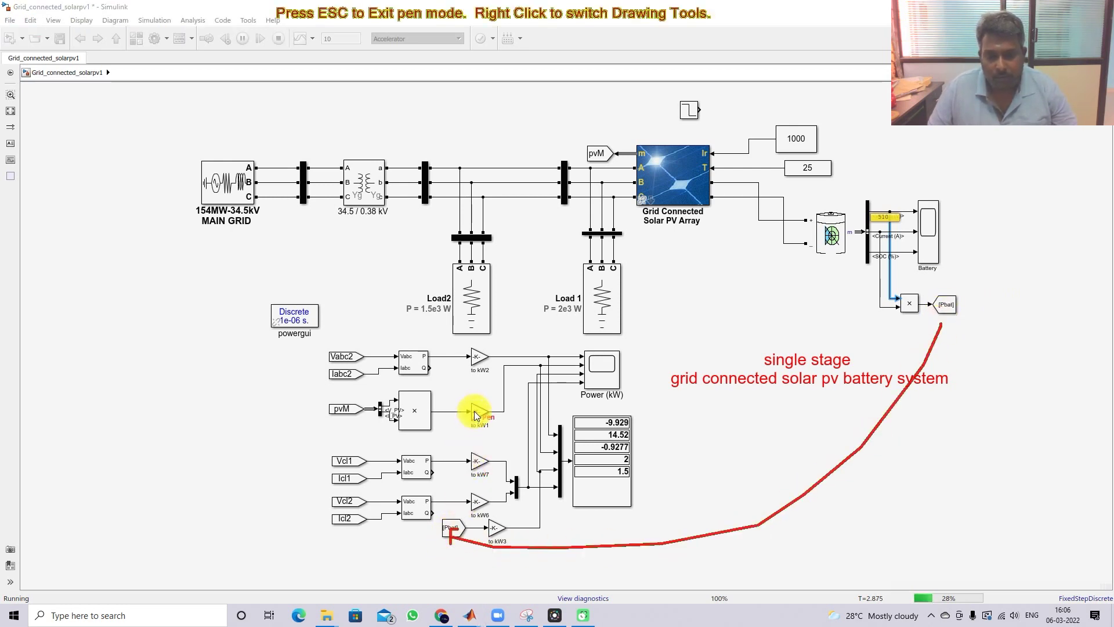
pyautogui.press('Escape')
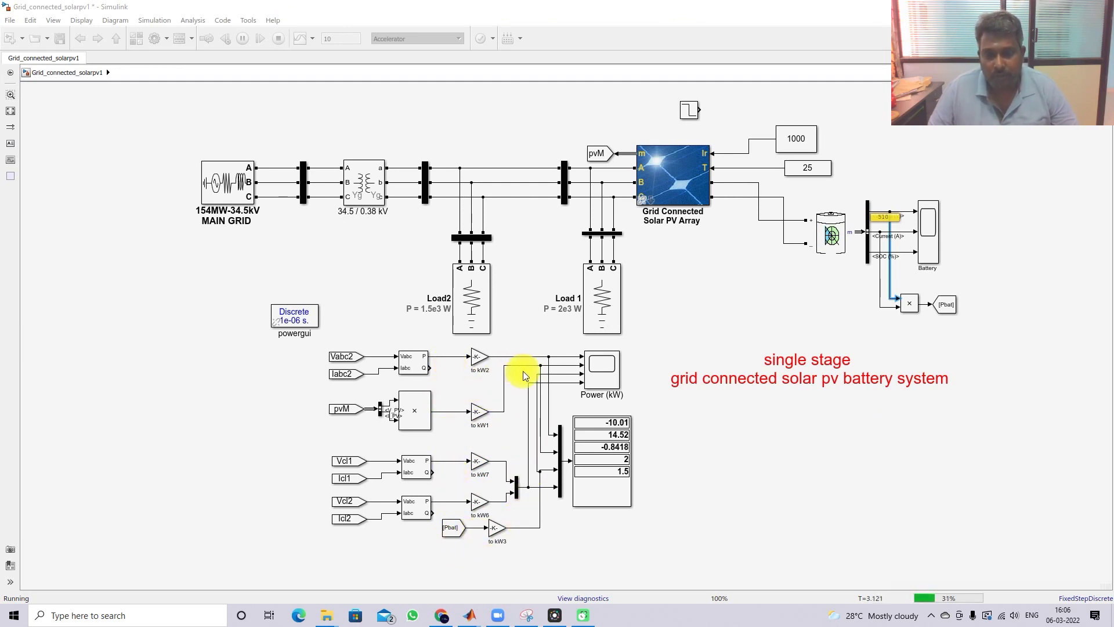
# Show the Power (kW) and Battery scopes side by side, moving the Battery scope slightly up and away from the Power scope.
pyautogui.click(608, 370)
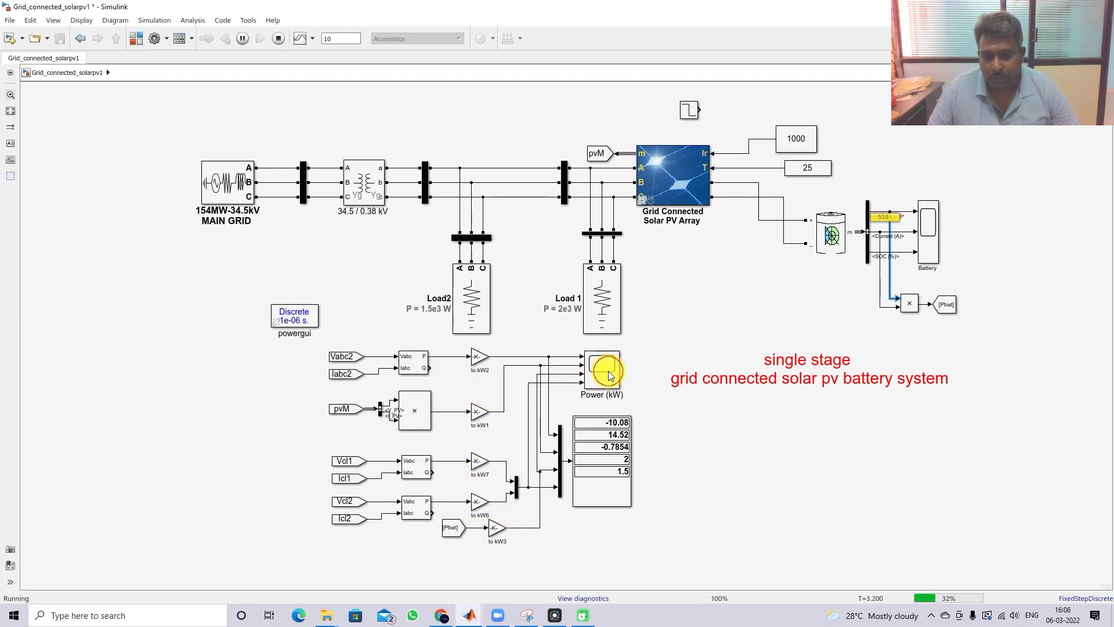
pyautogui.doubleClick(608, 370)
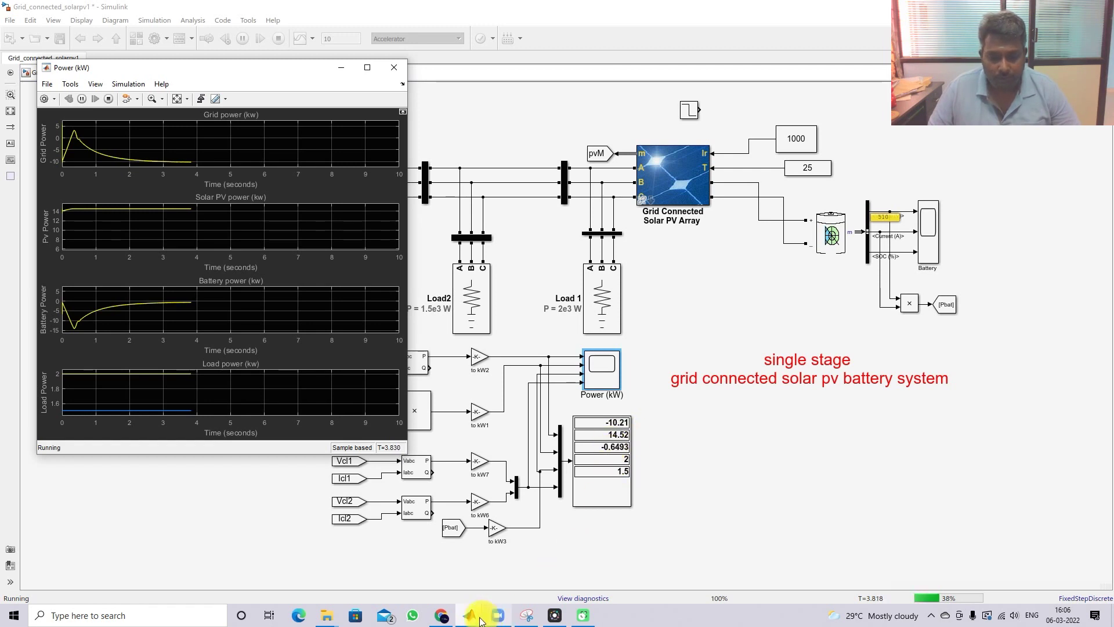
pyautogui.moveTo(471, 614)
pyautogui.click(611, 562)
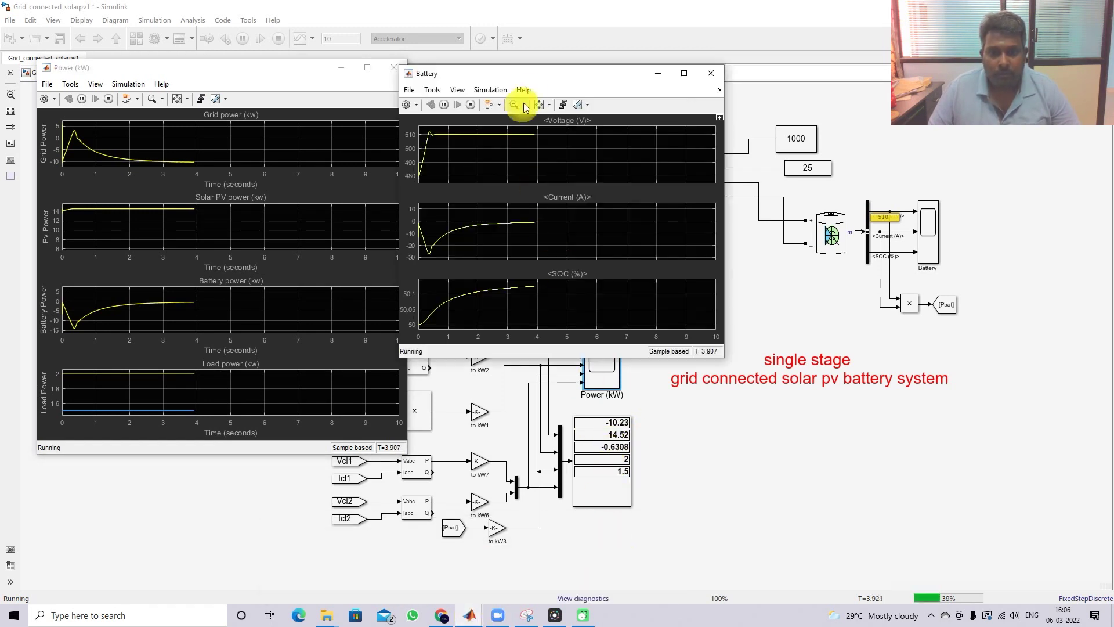
pyautogui.moveTo(536, 79); pyautogui.dragTo(551, 60)
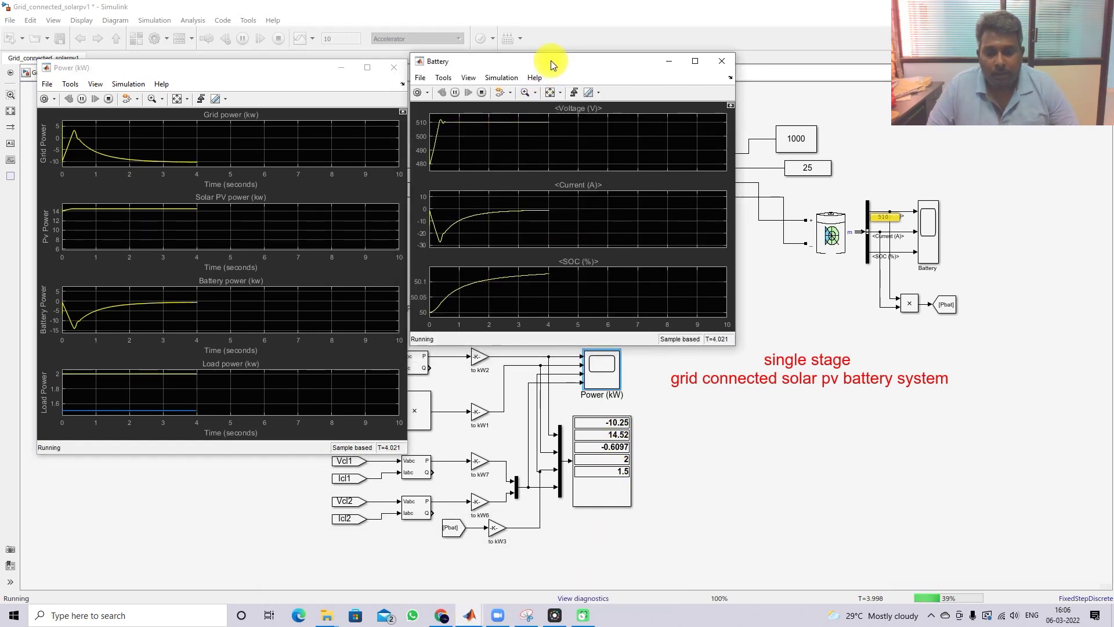
# Mark the PV and battery power readings with pen arrows and circle the grid power reading on the numeric display.
pyautogui.hotkey('ctrl', 'alt', 'd')
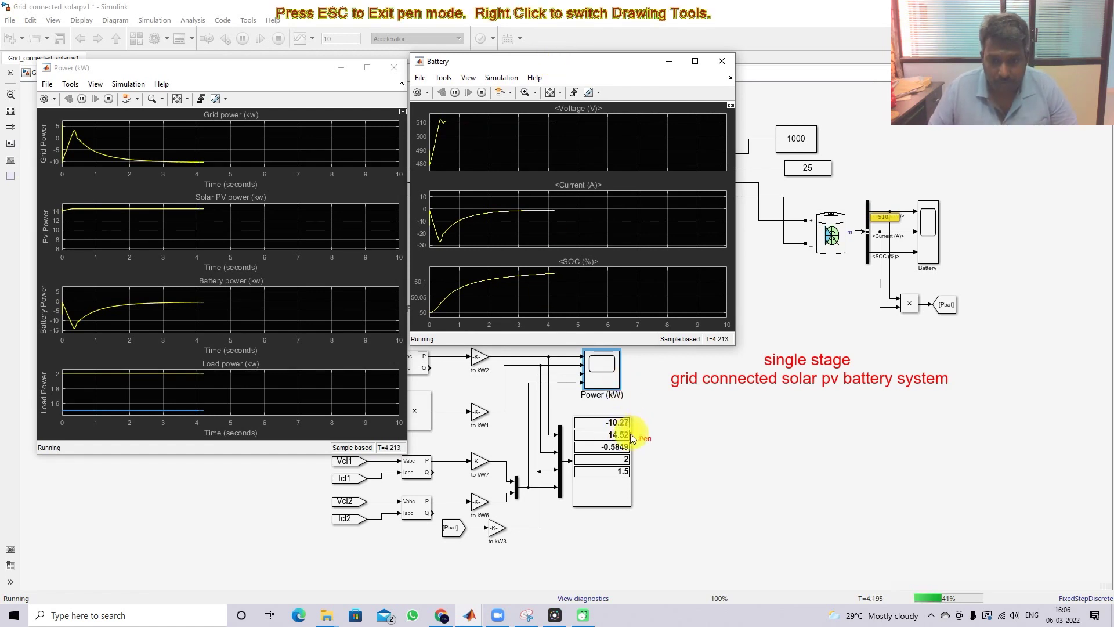
pyautogui.click(632, 437)
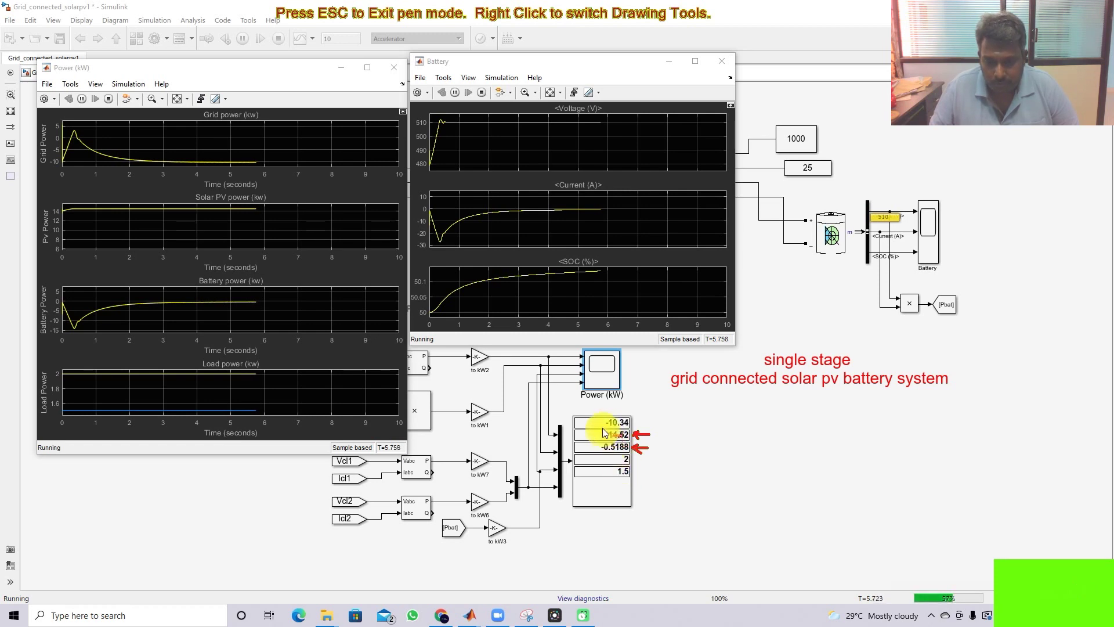
pyautogui.moveTo(619, 416)
pyautogui.mouseDown()
pyautogui.moveTo(595, 425)
pyautogui.moveTo(616, 436)
pyautogui.mouseUp()
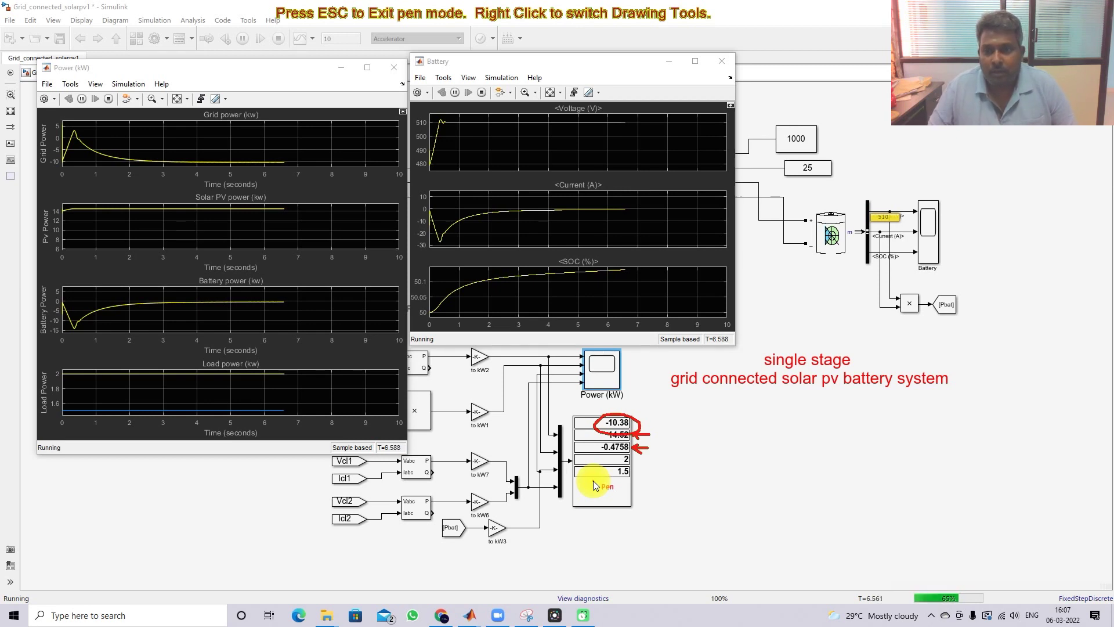
pyautogui.press('Escape')
# Set the irradiance constant feeding the PV array's Ir input to 500 while the simulation runs.
pyautogui.click(803, 138)
pyautogui.doubleClick(801, 138)
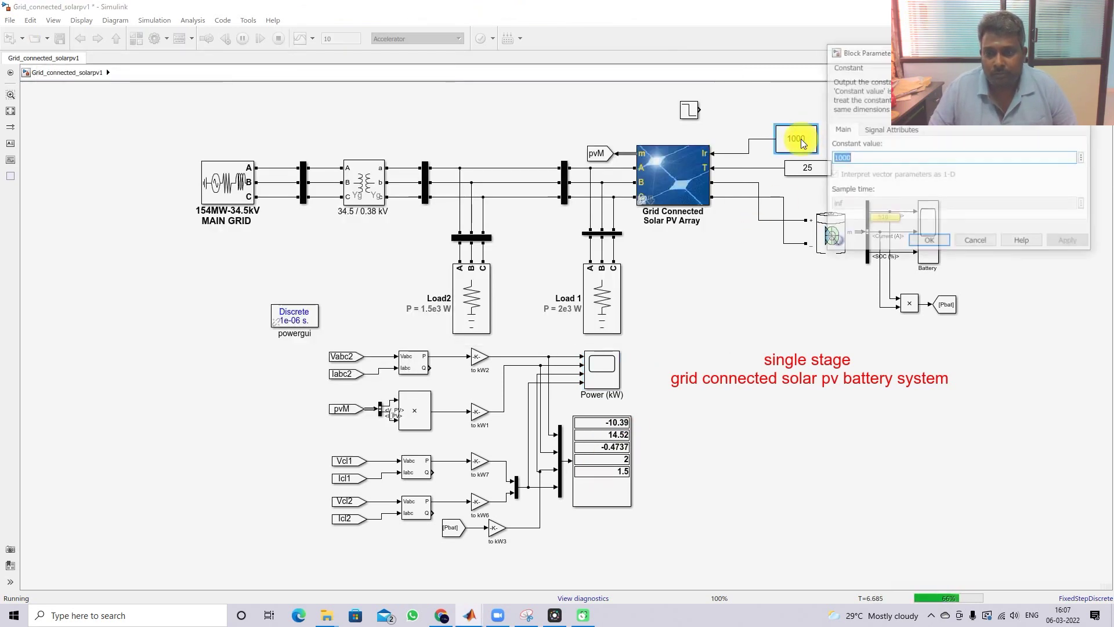
pyautogui.write('500')
pyautogui.press('Return')
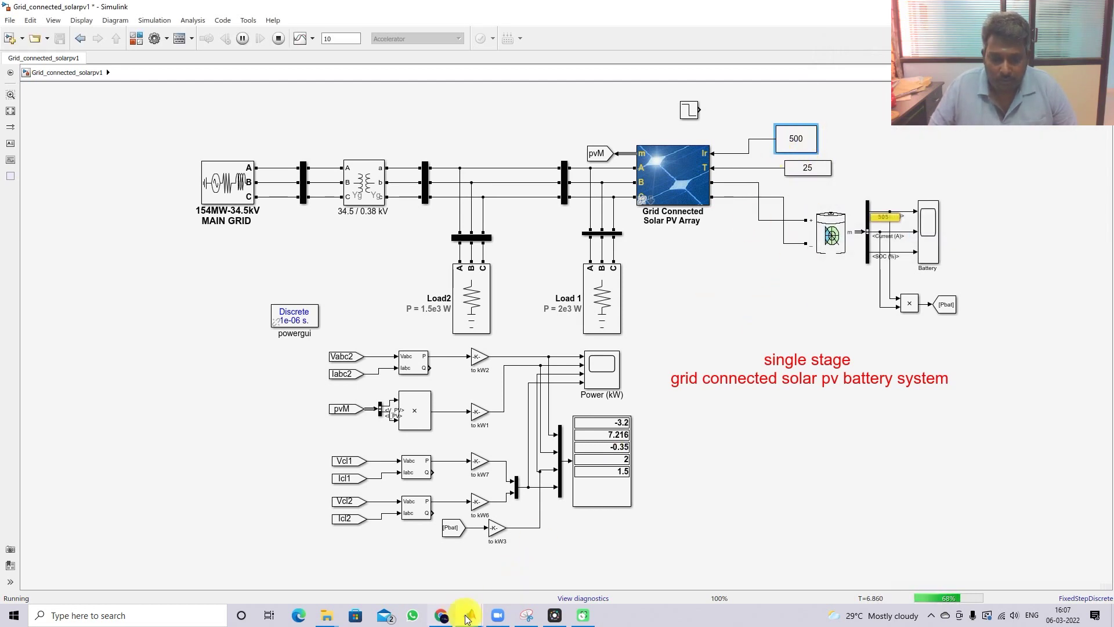
# Bring the Power (kW) and Battery scopes to the front and move the Power scope slightly up.
pyautogui.moveTo(470, 615)
pyautogui.click(533, 568)
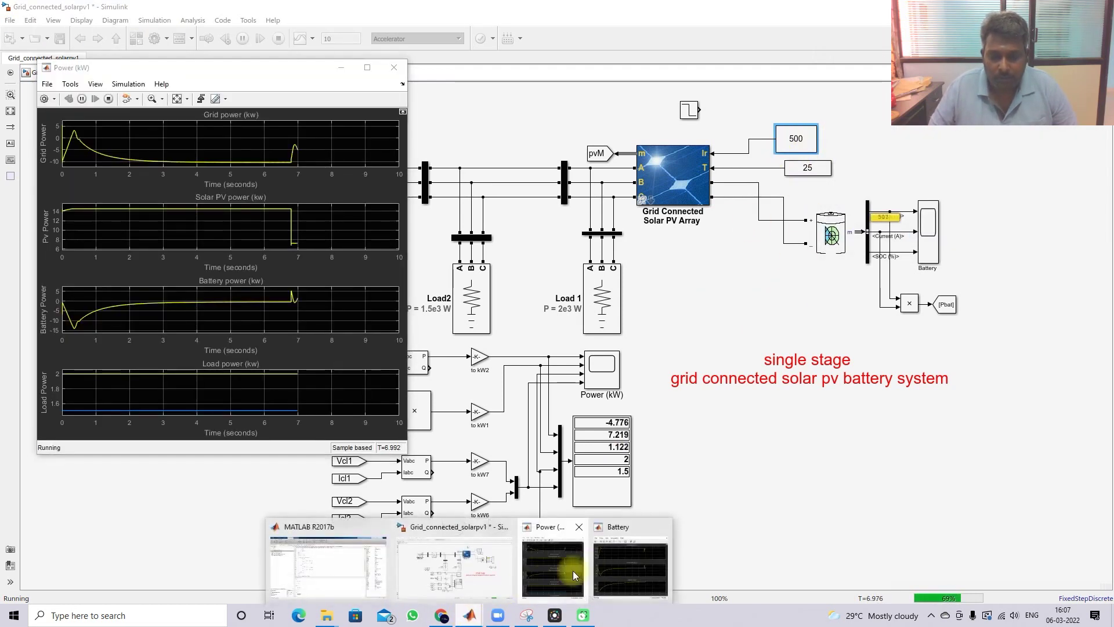
pyautogui.click(628, 557)
pyautogui.moveTo(298, 76); pyautogui.dragTo(292, 56)
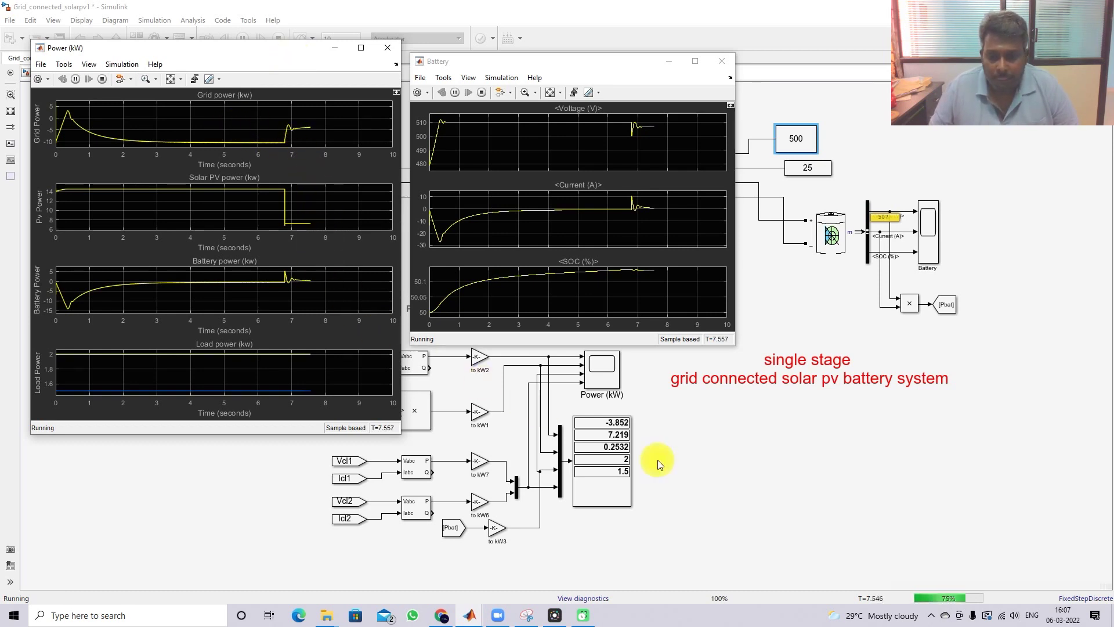
# Mark the grid, PV, battery and load power readings on the numeric display and trace the battery SOC curve with the pen.
pyautogui.press('F9')
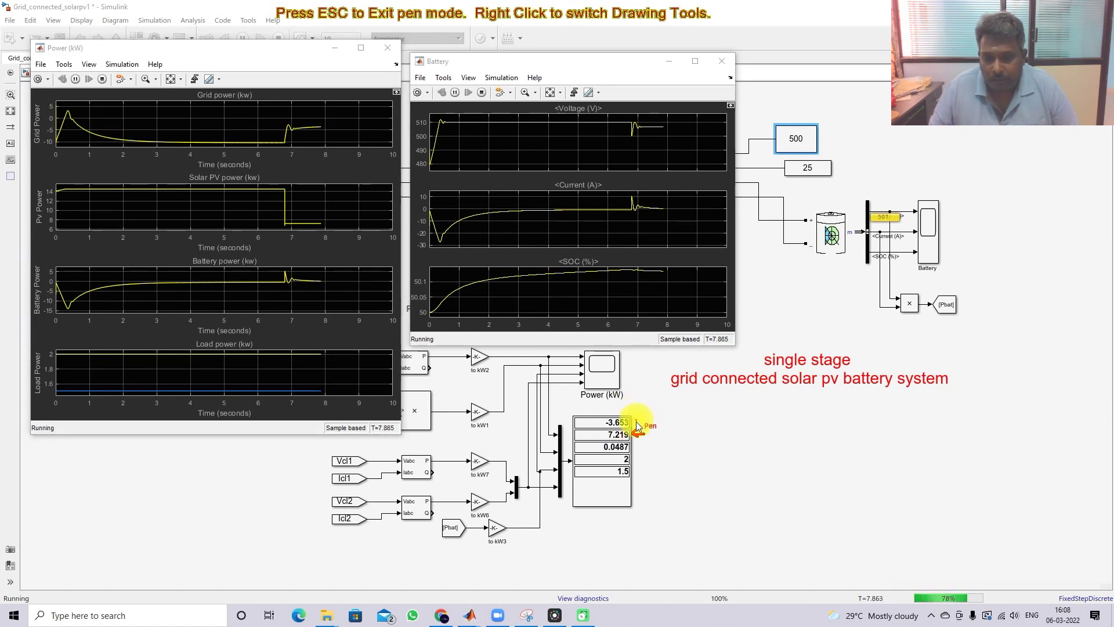
pyautogui.moveTo(650, 421); pyautogui.dragTo(634, 433)
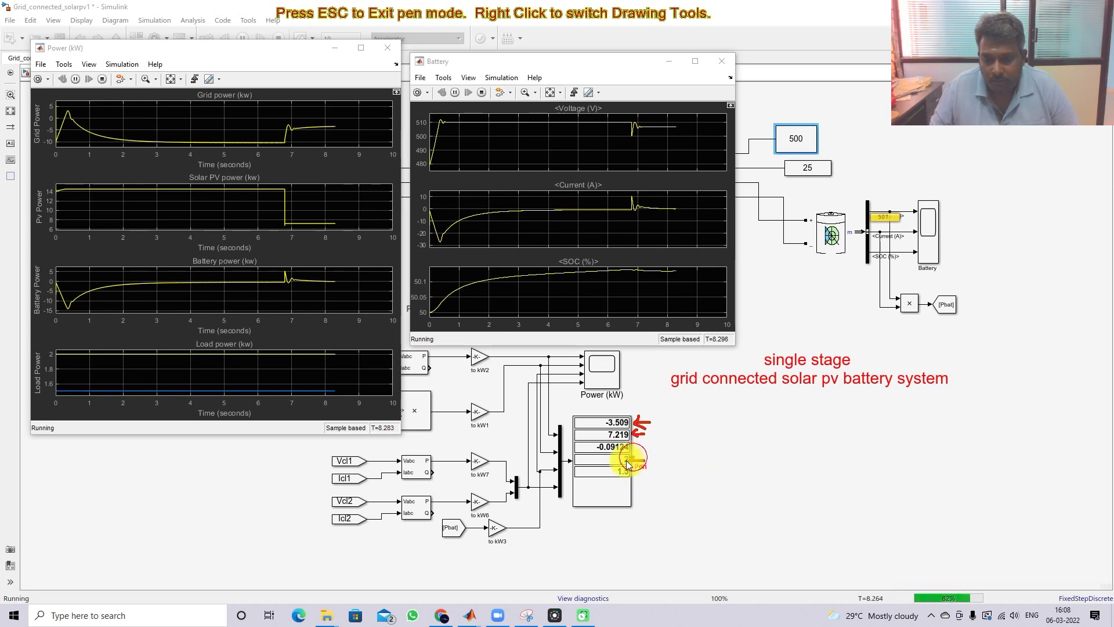
pyautogui.moveTo(643, 460); pyautogui.dragTo(640, 480)
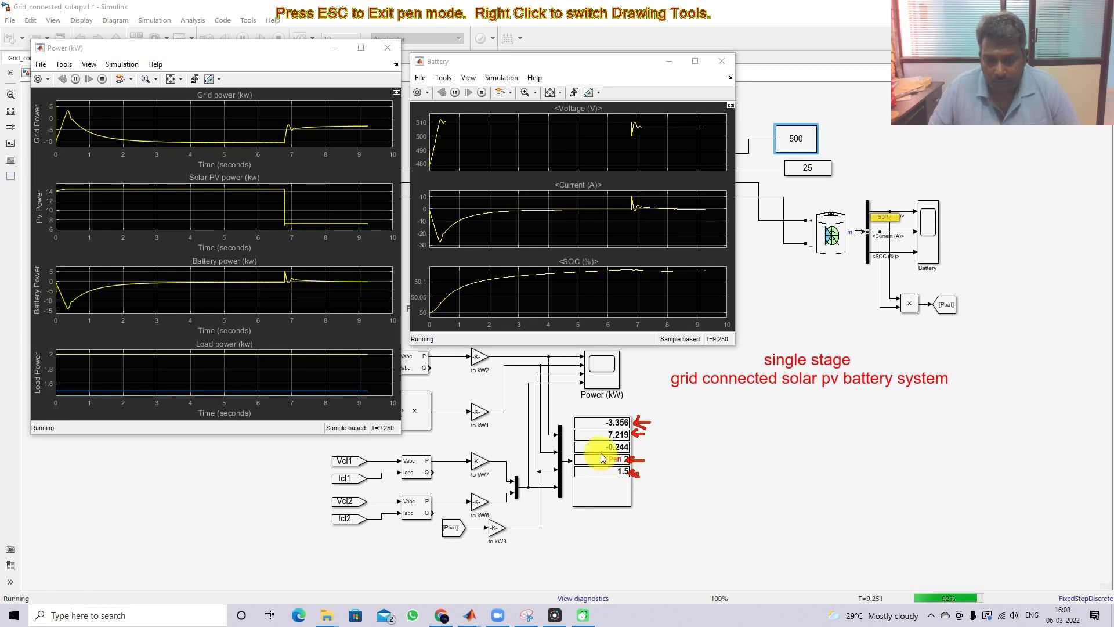
pyautogui.moveTo(601, 425); pyautogui.dragTo(608, 424)
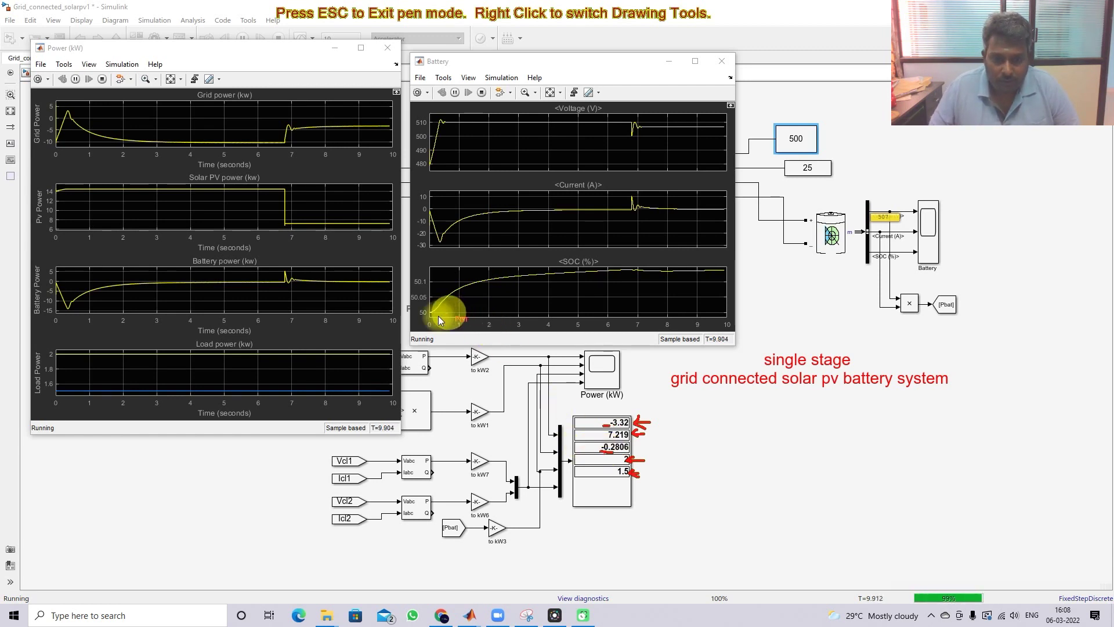
pyautogui.moveTo(436, 315)
pyautogui.mouseDown()
pyautogui.moveTo(554, 283)
pyautogui.moveTo(723, 270)
pyautogui.mouseUp()
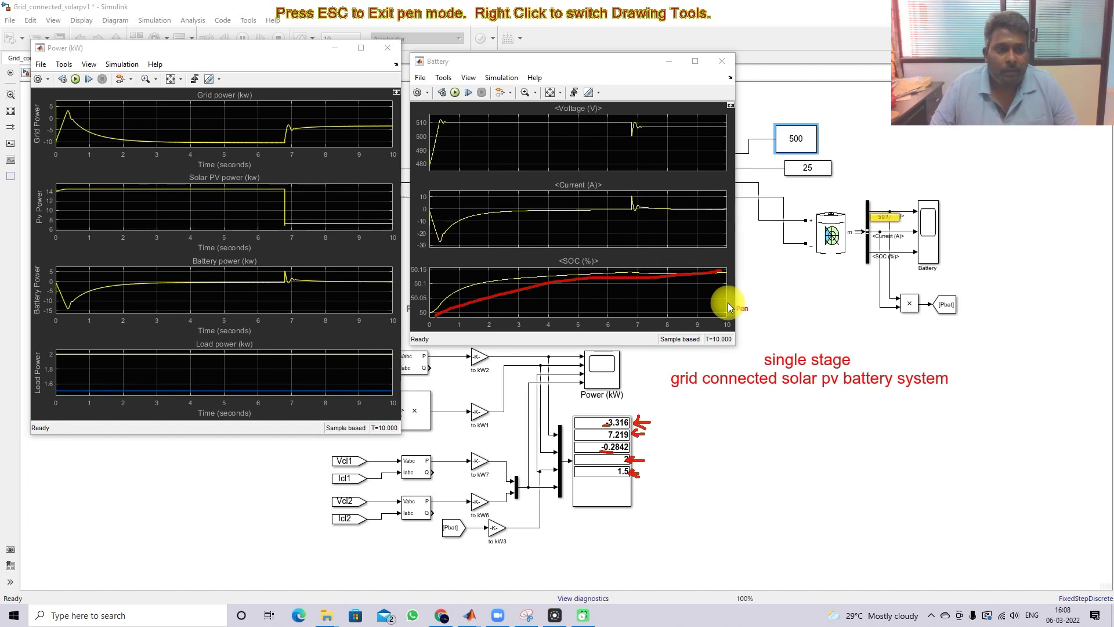
pyautogui.press('Escape')
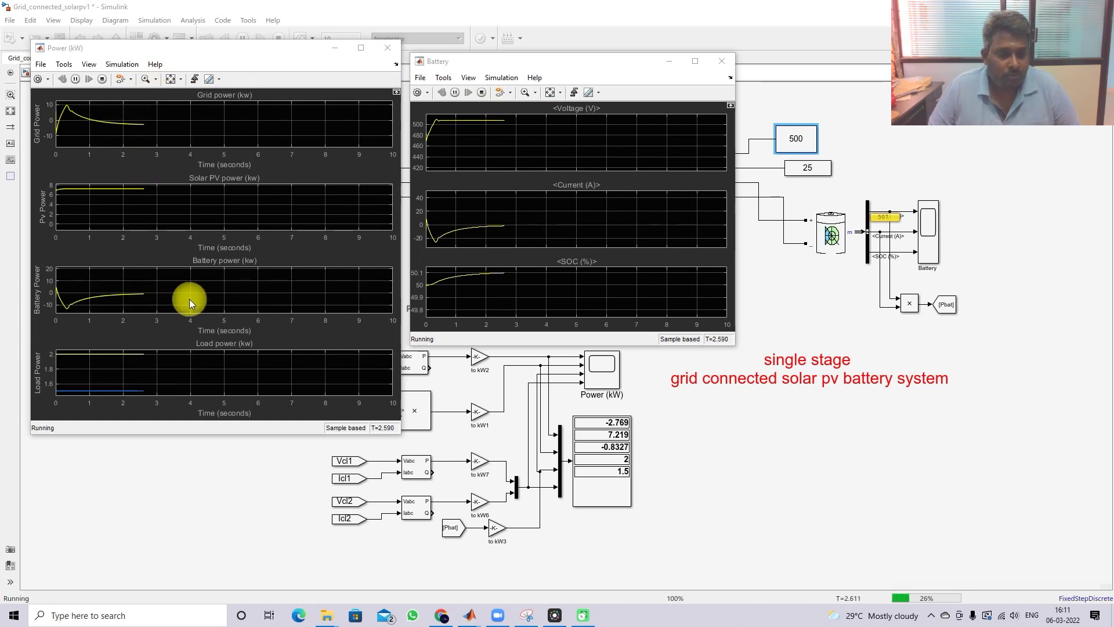
# Set the irradiance constant feeding the PV array to 300 during the running simulation.
pyautogui.click(799, 151)
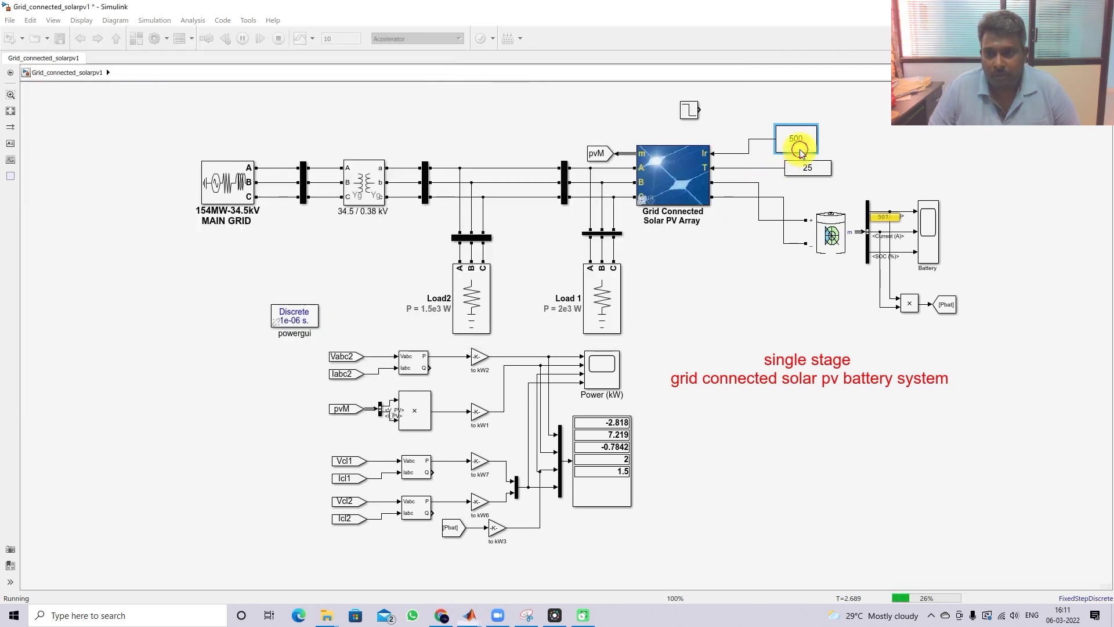
pyautogui.doubleClick(799, 150)
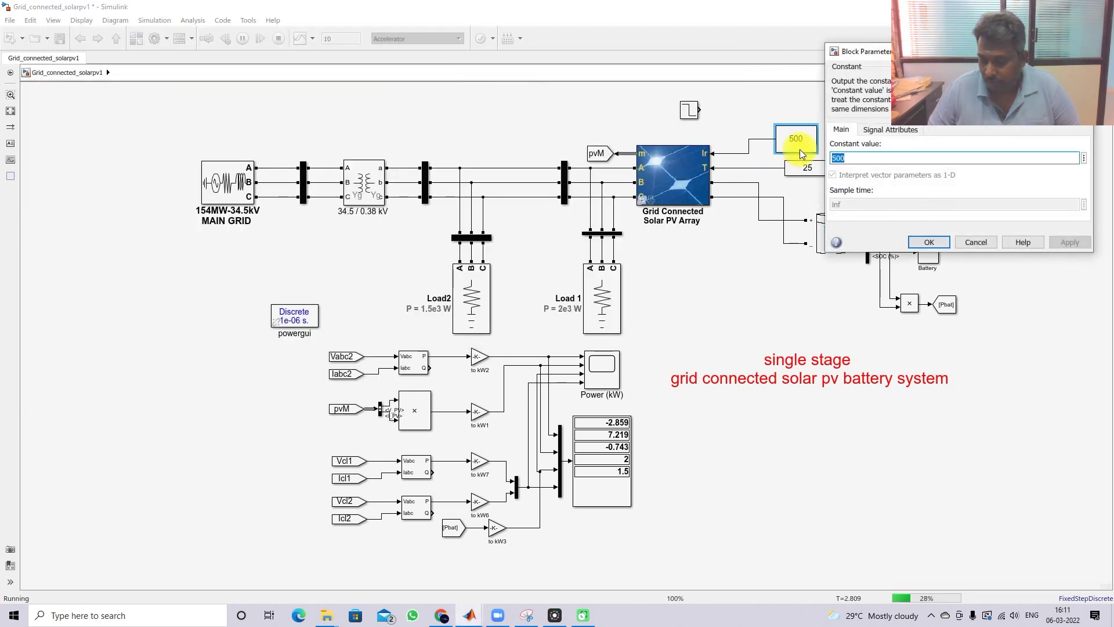
pyautogui.write('300')
pyautogui.press('Return')
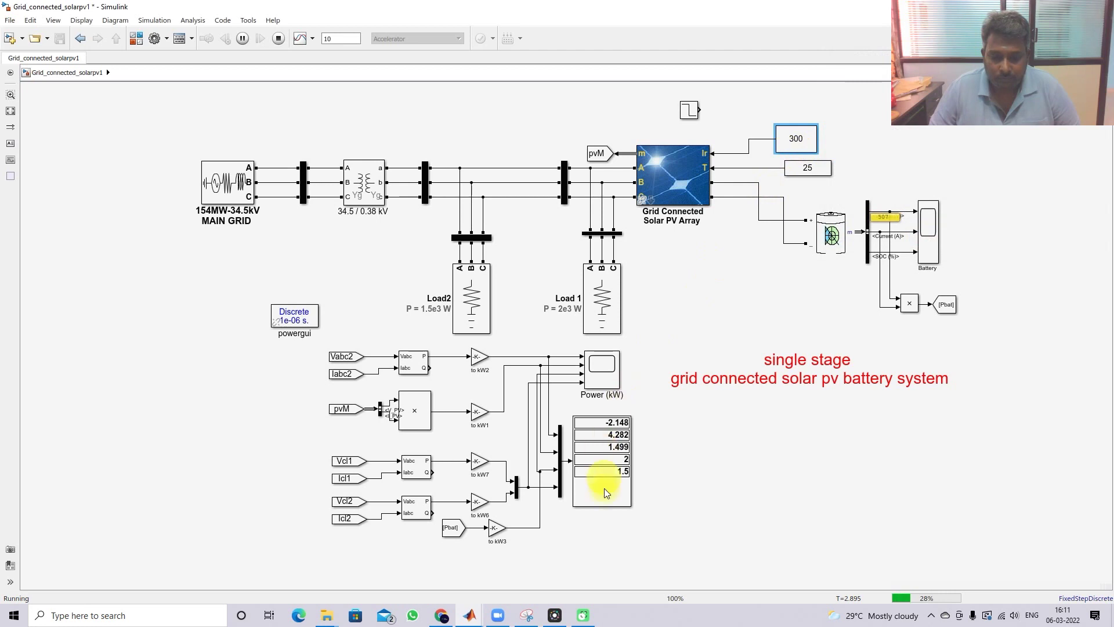
# Bring up the Power (kW) and Battery scopes to examine the response to the 300 irradiance.
pyautogui.moveTo(470, 614)
pyautogui.click(542, 579)
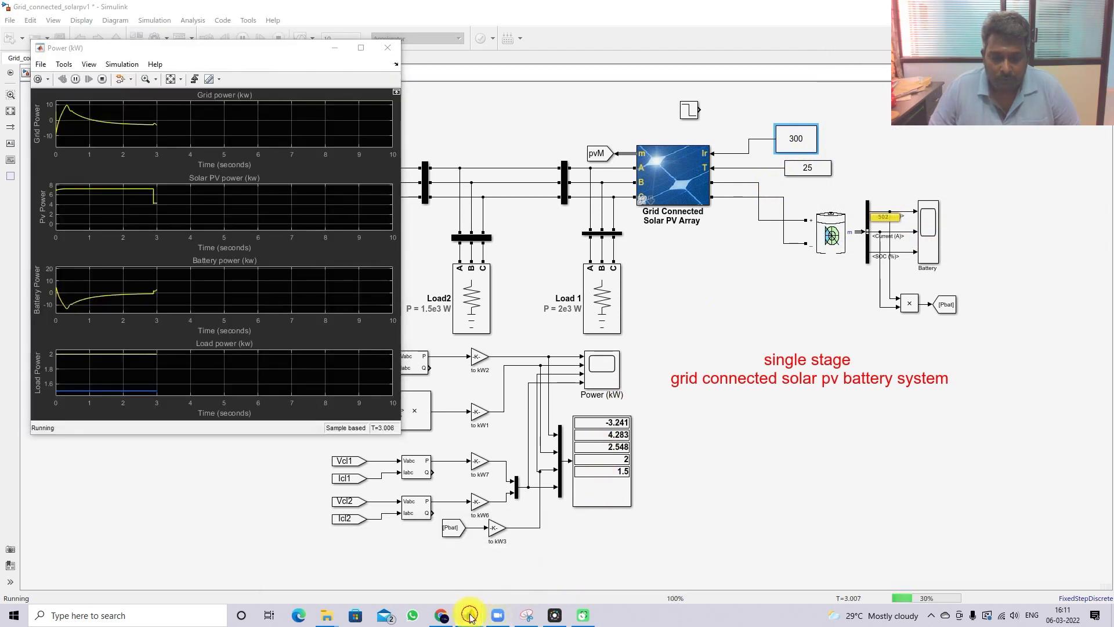
pyautogui.click(649, 558)
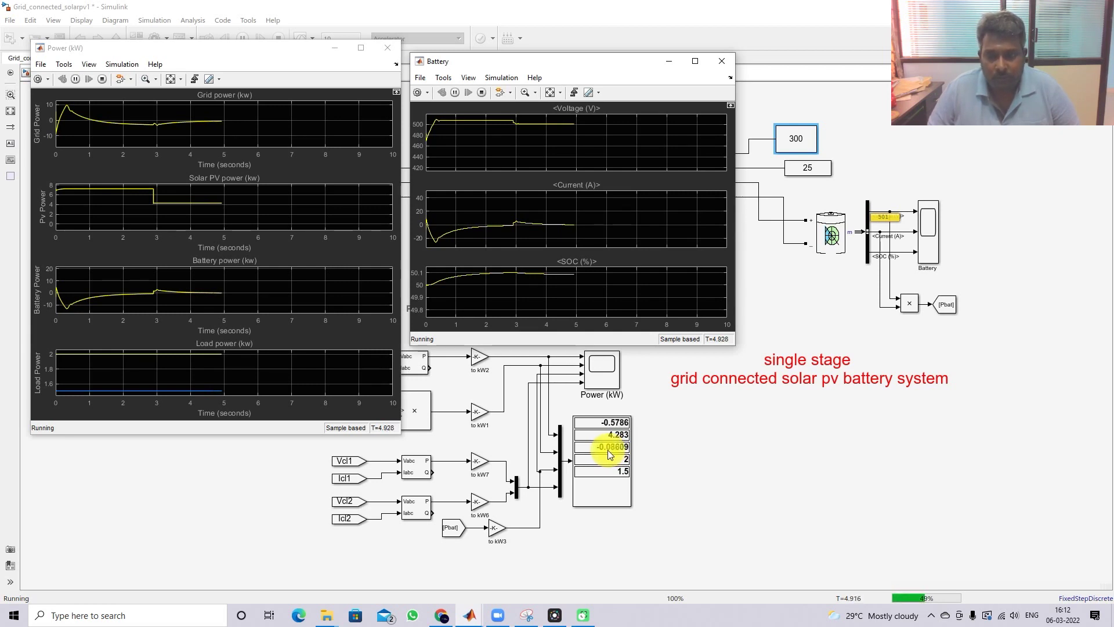
# Set the irradiance constant feeding the PV array to 200 during the running simulation.
pyautogui.doubleClick(798, 138)
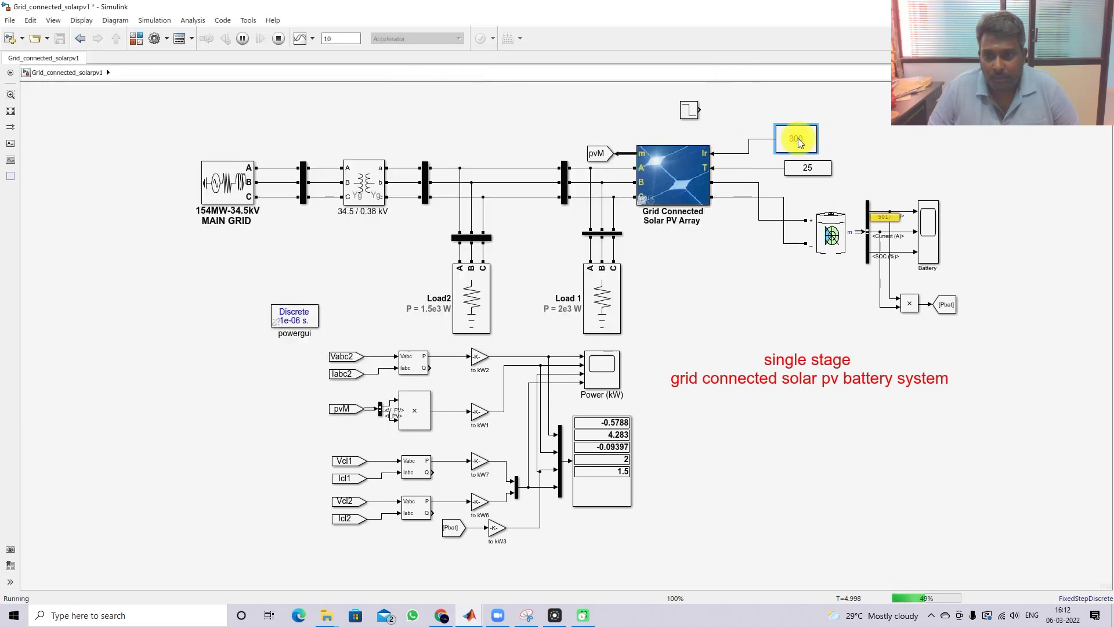
pyautogui.write('200')
pyautogui.press('Return')
# Bring up the Power (kW) and Battery scopes to examine the response to the 200 irradiance, and stop the simulation.
pyautogui.moveTo(466, 616)
pyautogui.click(546, 576)
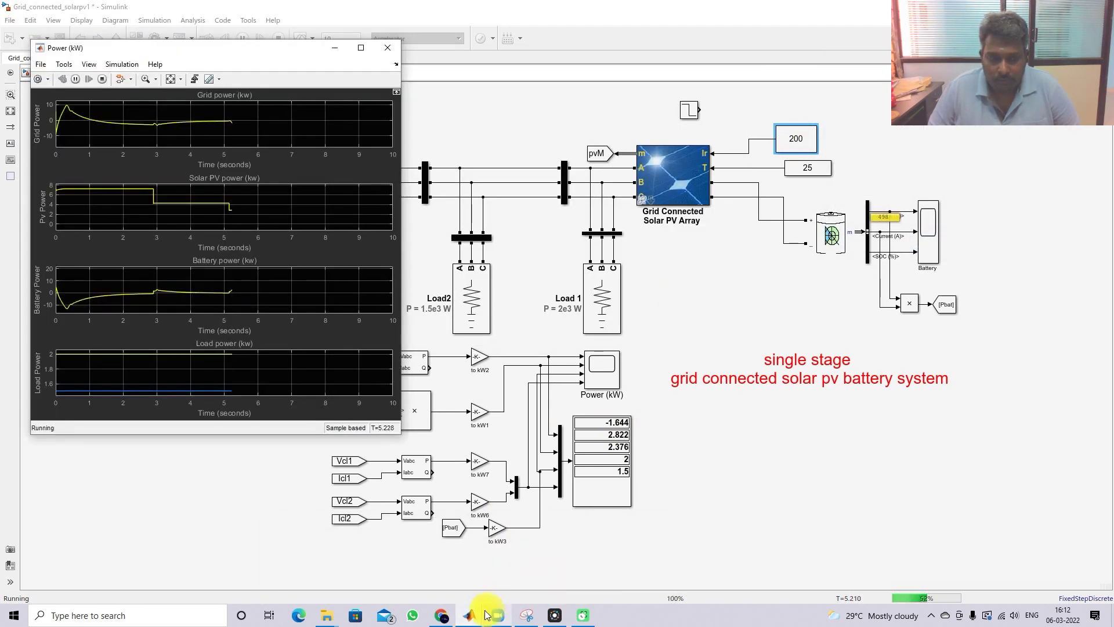
pyautogui.click(647, 578)
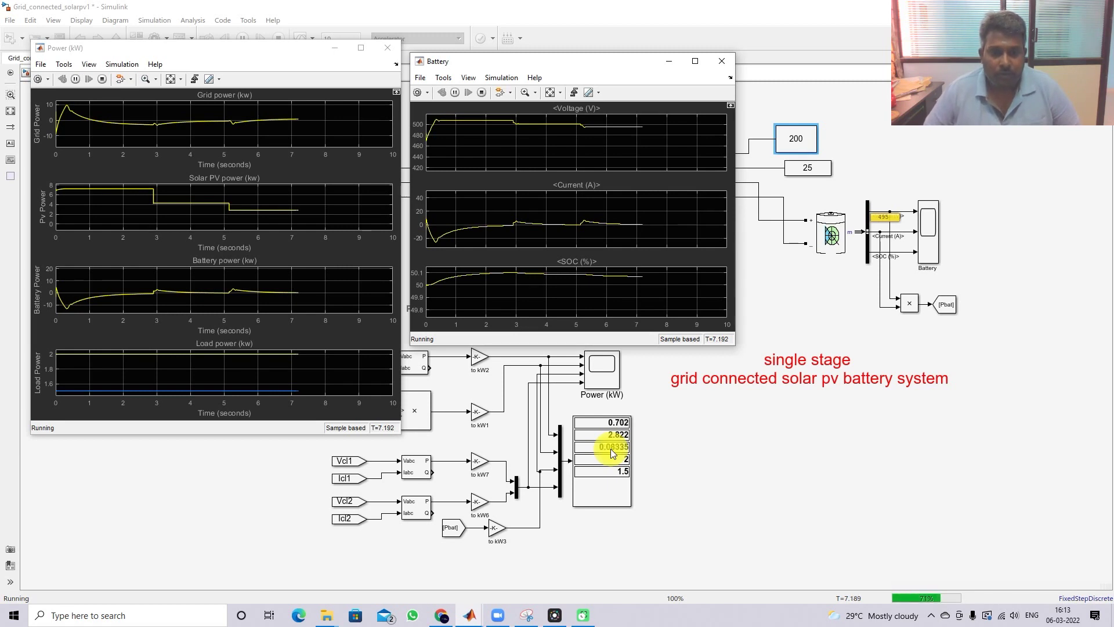
pyautogui.click(481, 93)
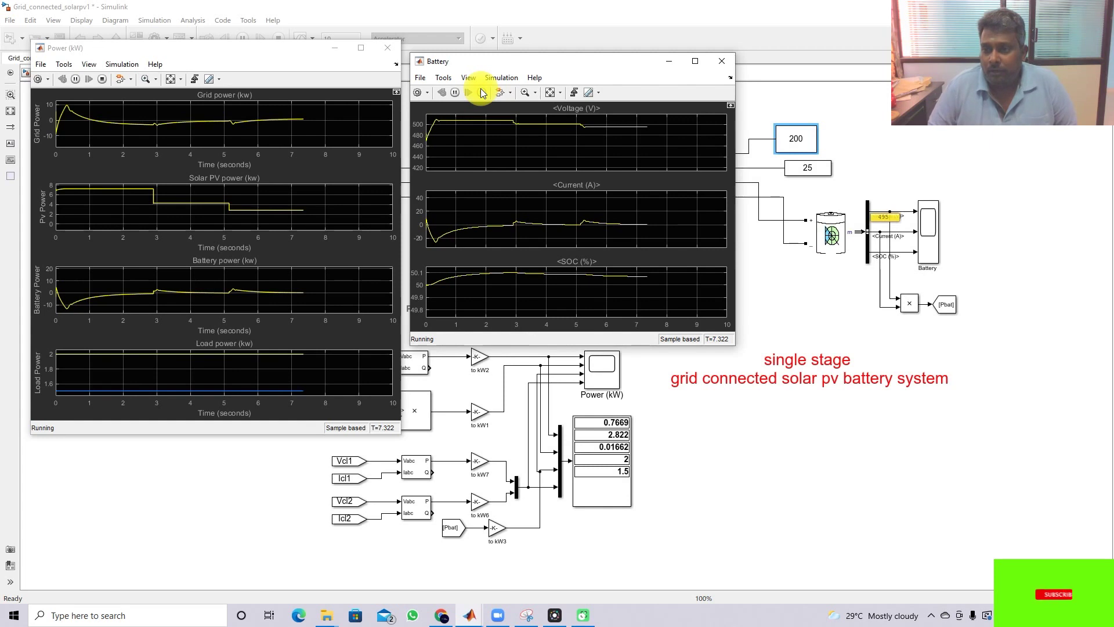